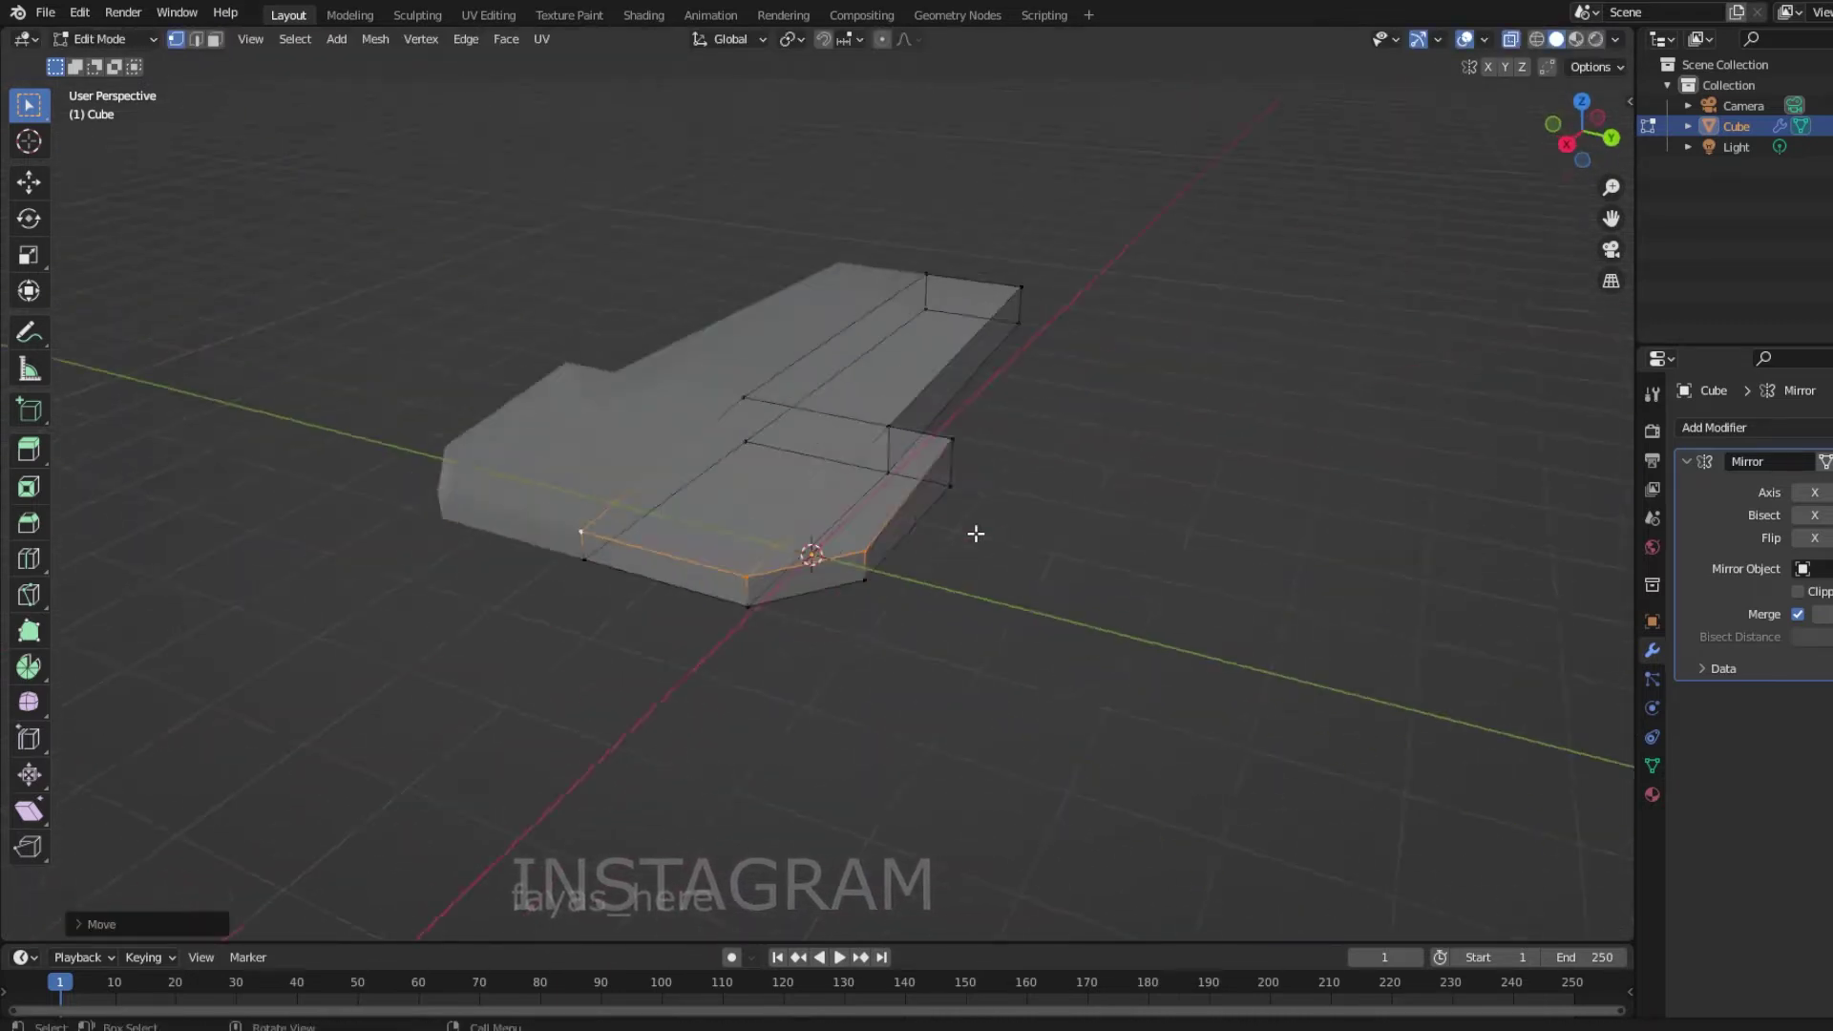
# Raise the selected edges and move the body's end vertices into shape.
pyautogui.moveTo(976, 533)
pyautogui.mouseDown(button='middle')
pyautogui.moveTo(700, 675)
pyautogui.moveTo(848, 687)
pyautogui.moveTo(954, 615)
pyautogui.mouseUp(button='middle')
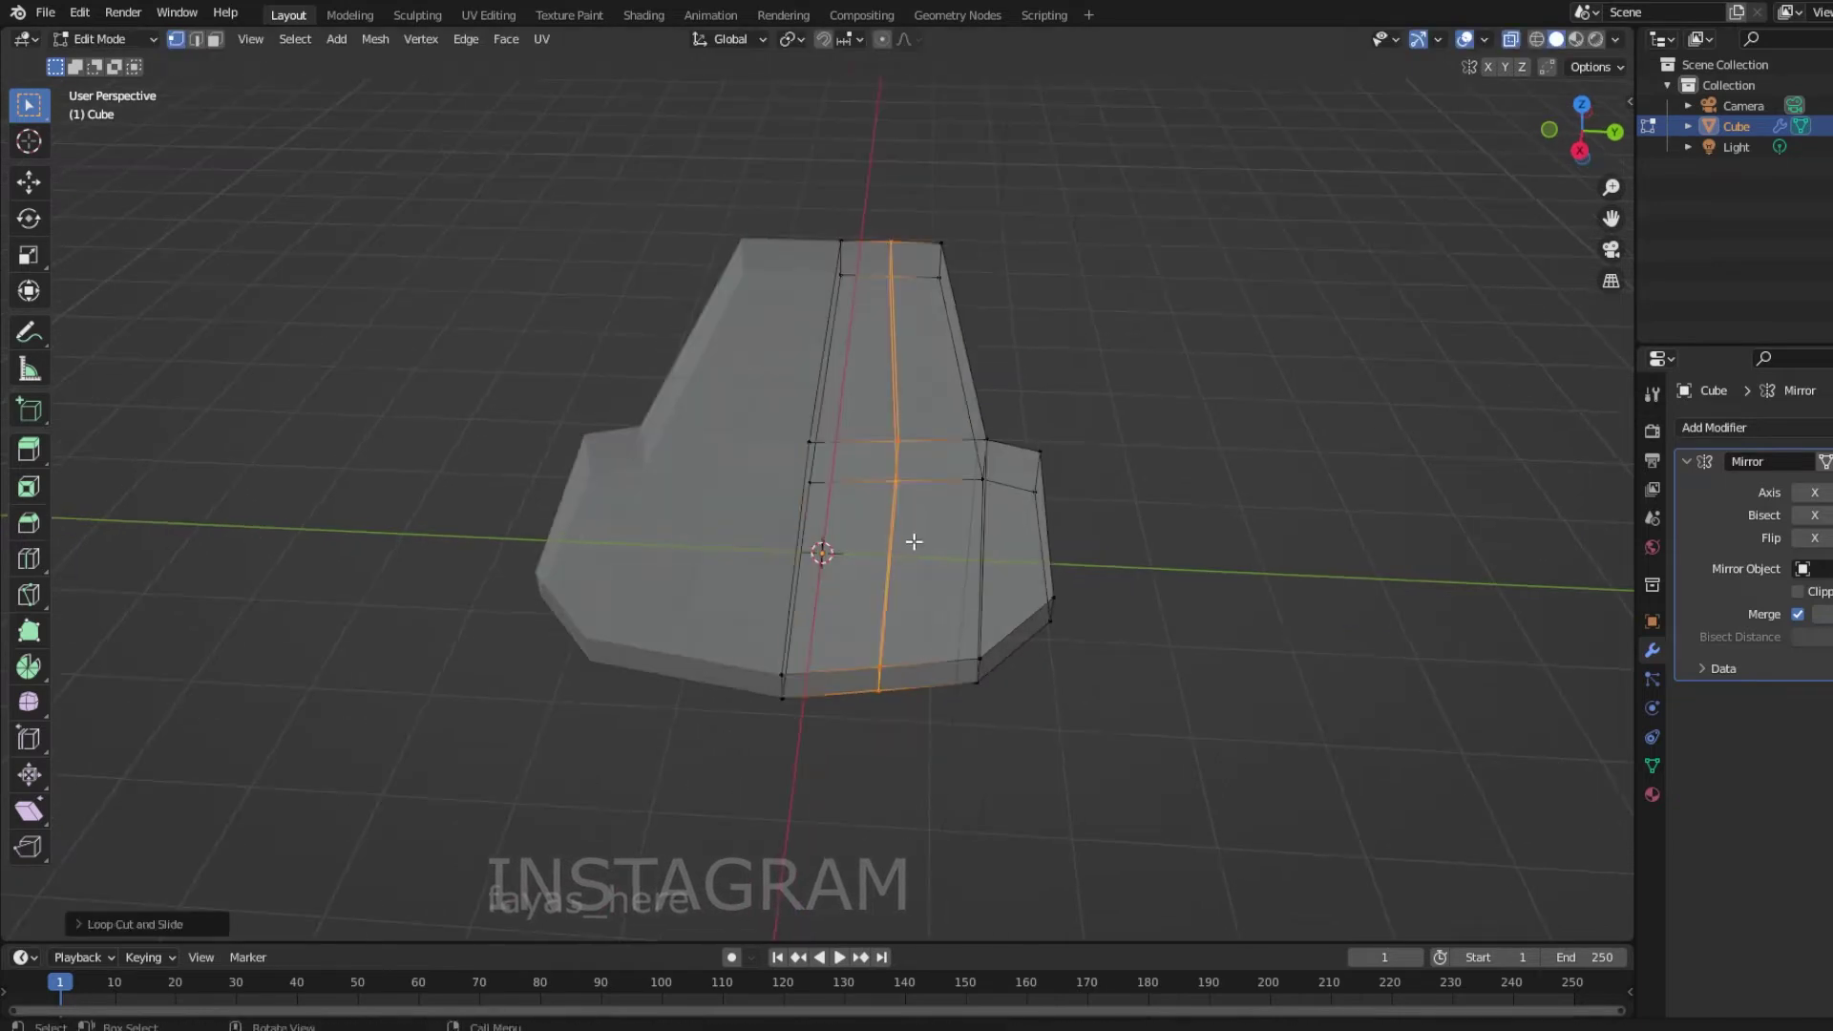
pyautogui.click(739, 653)
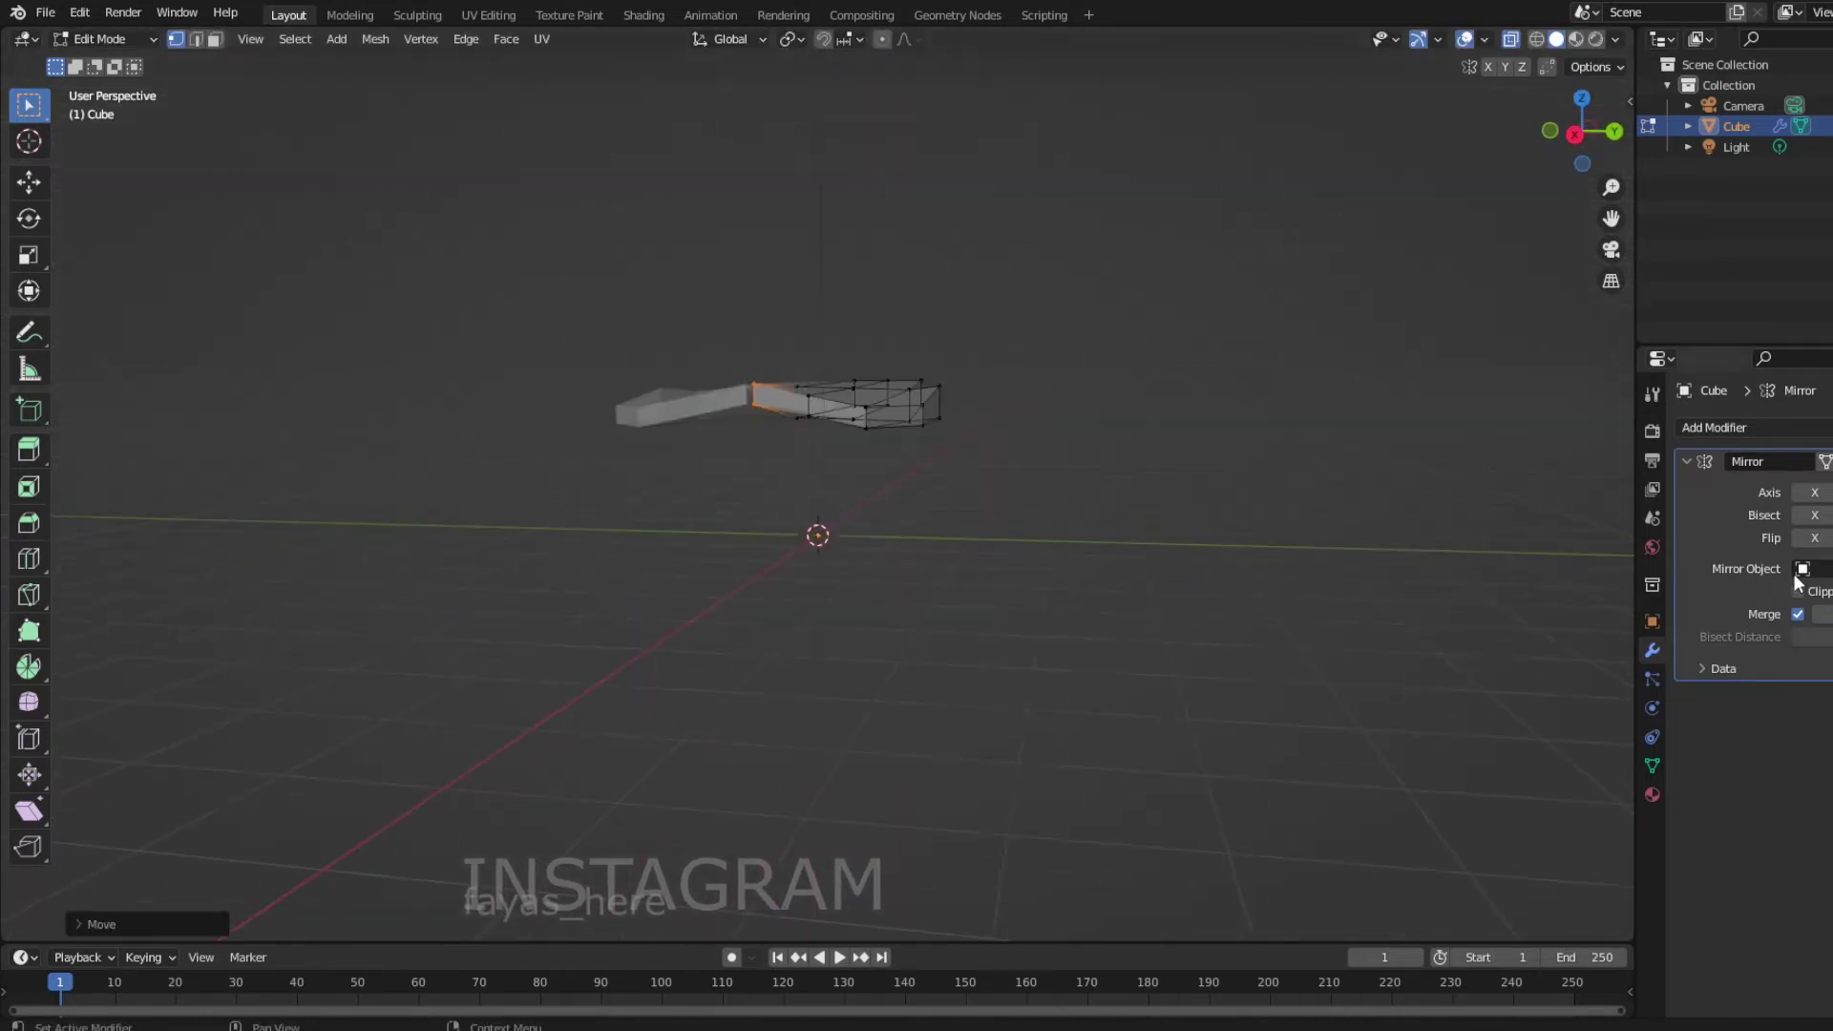
pyautogui.press('g')
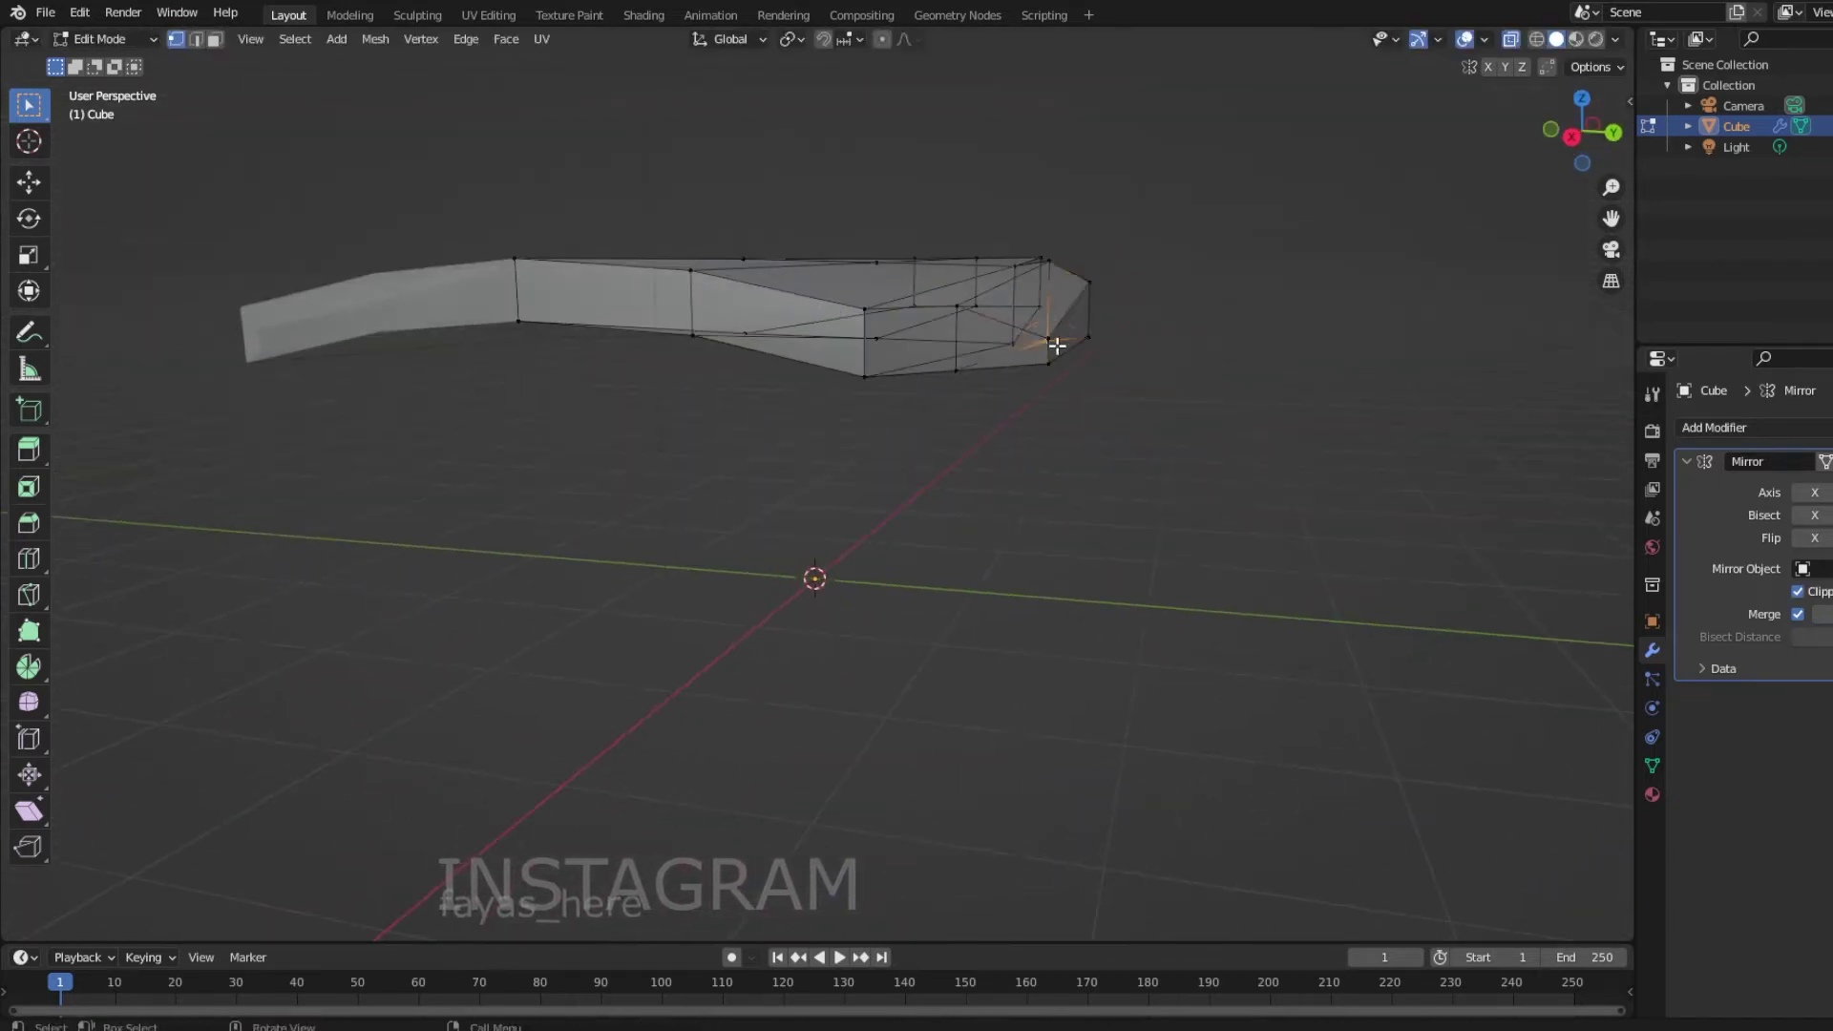
pyautogui.click(1058, 454)
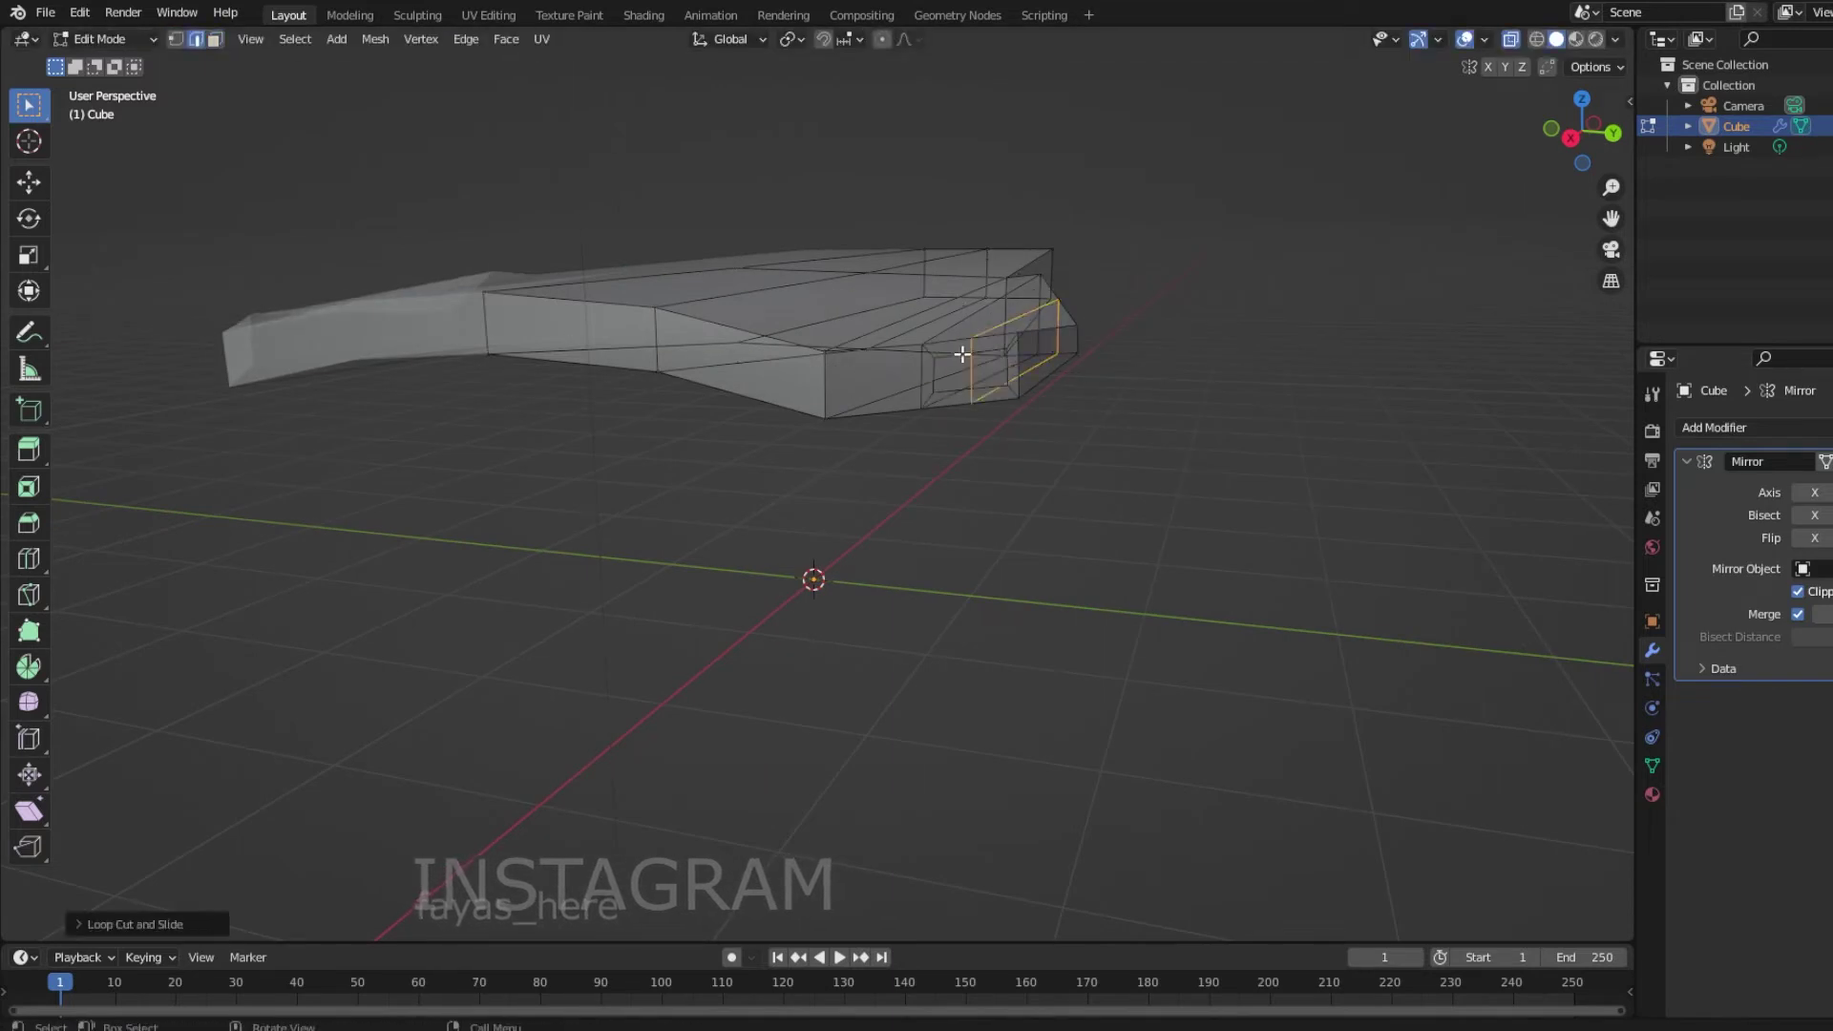
pyautogui.scroll(5, 962, 355)
# Reposition an individual vertex at the end of the body.
pyautogui.press('1')
pyautogui.click(642, 664)
pyautogui.press('g')
pyautogui.click(717, 678)
pyautogui.scroll(-3, 717, 678)
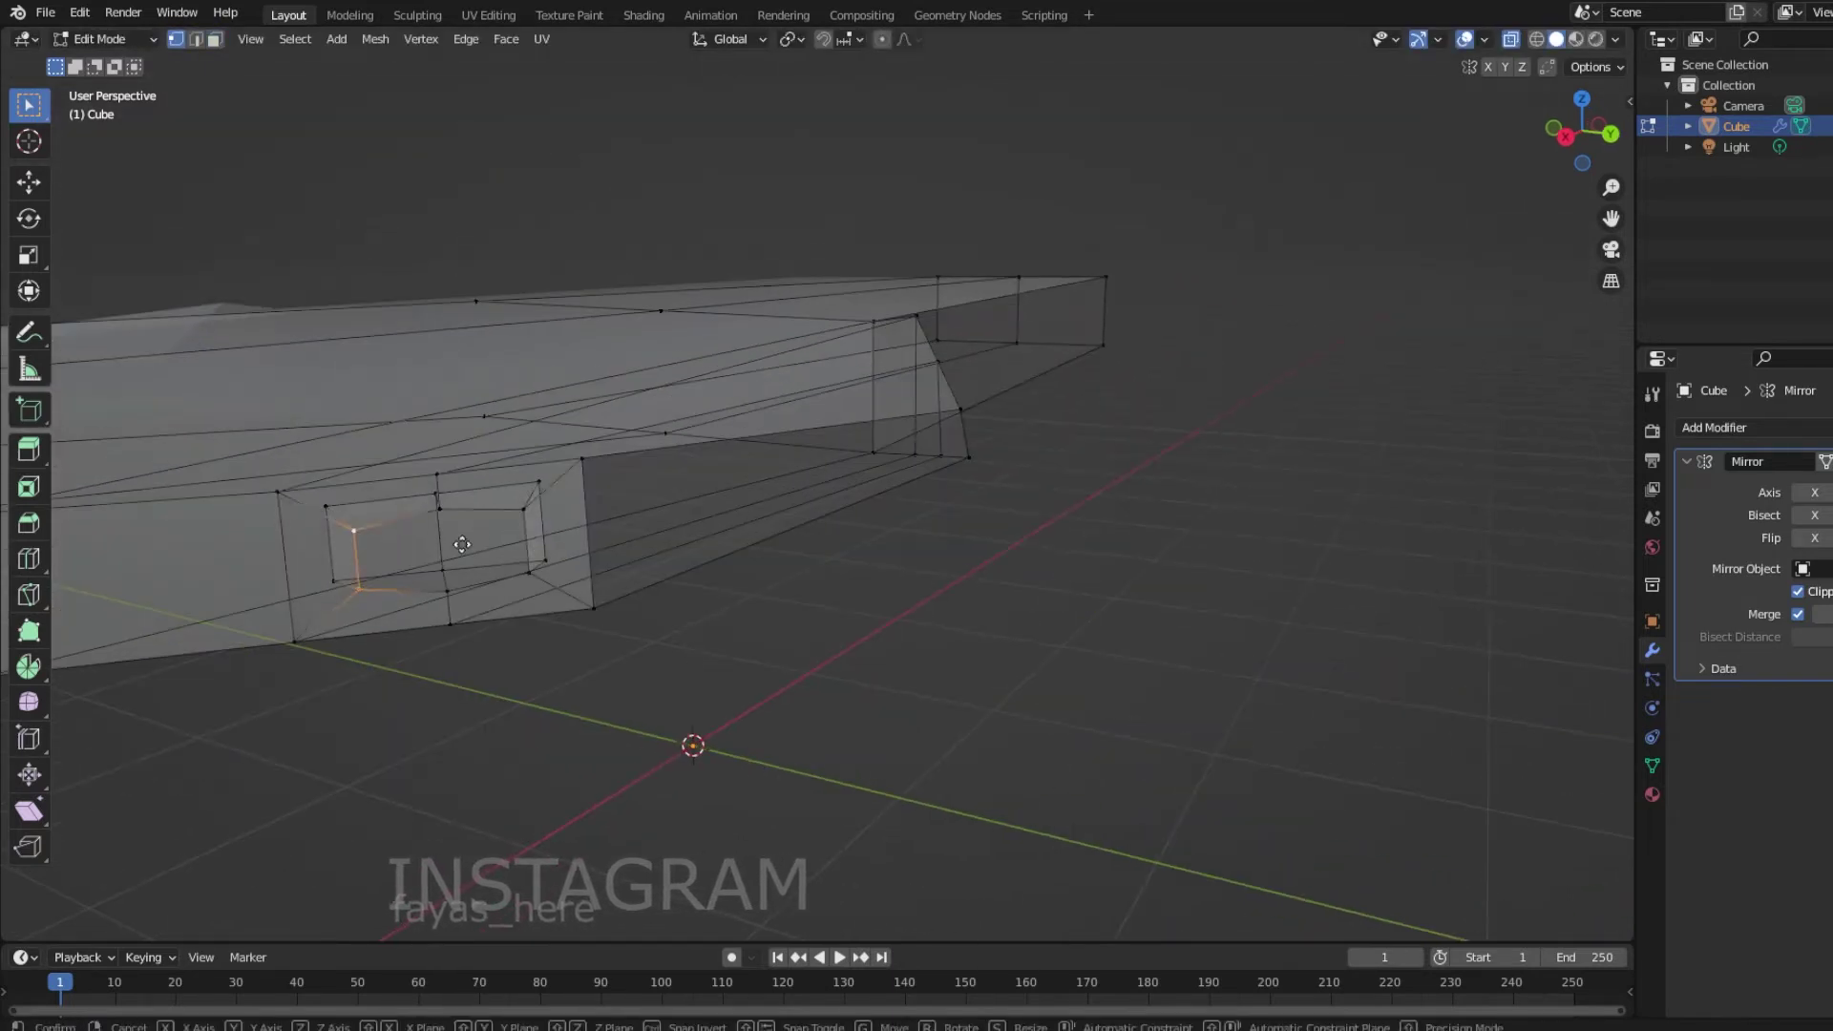
pyautogui.moveTo(717, 678); pyautogui.dragTo(875, 620, button='middle')
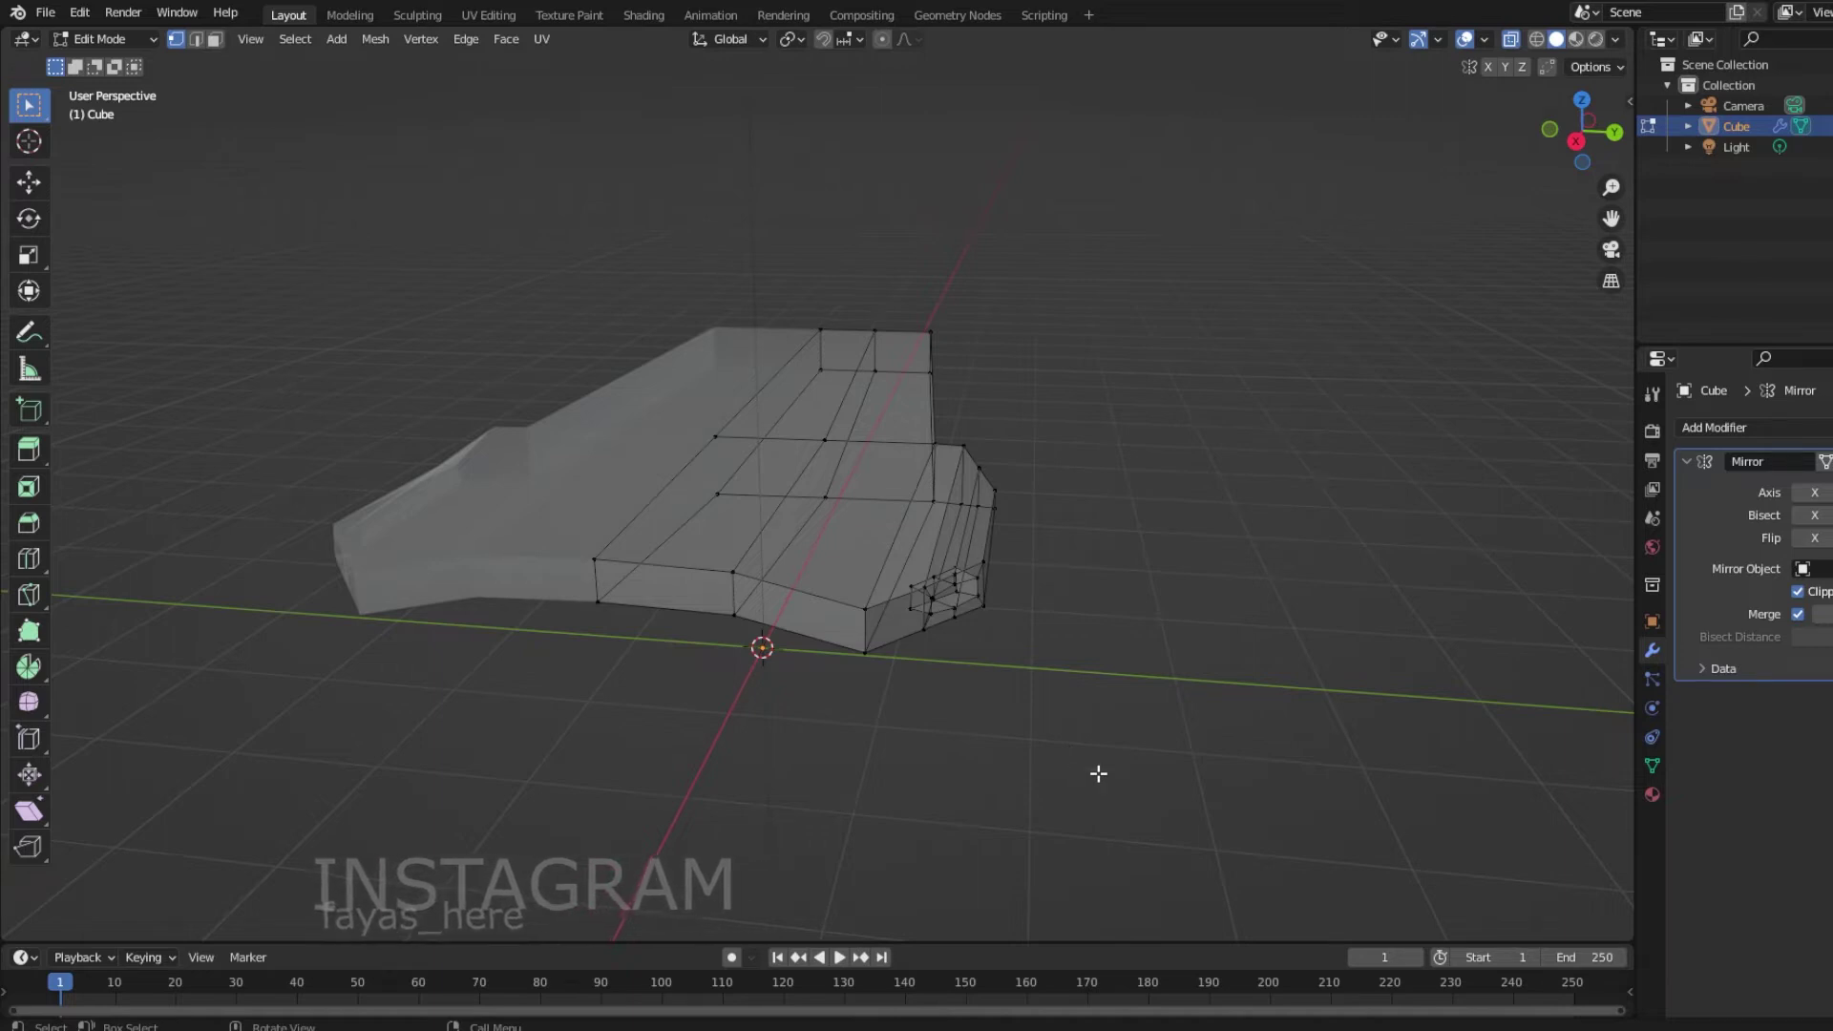
pyautogui.moveTo(1109, 627); pyautogui.dragTo(883, 668, button='middle')
# Move an edge loop on the body, then slide it along the length.
pyautogui.keyDown('alt'); pyautogui.click(883, 669); pyautogui.keyUp('alt')
pyautogui.press('g')
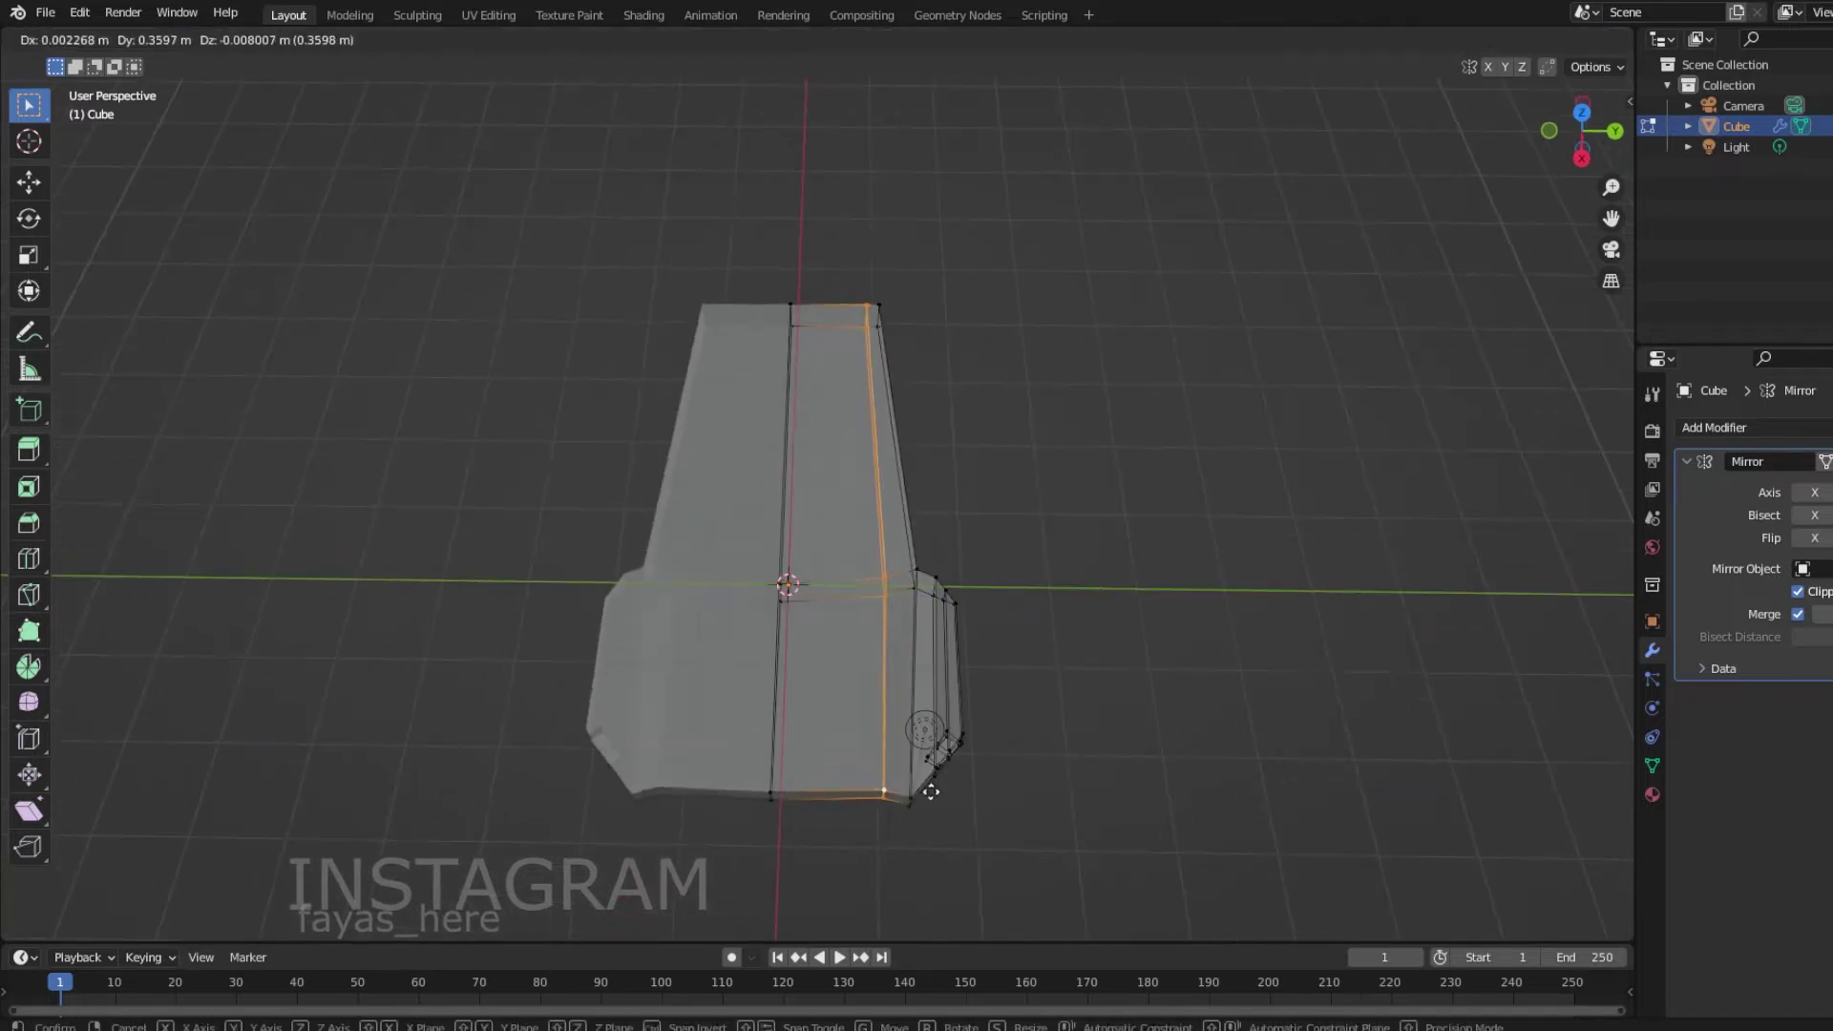
pyautogui.click(942, 802)
pyautogui.moveTo(941, 803)
pyautogui.mouseDown(button='middle')
pyautogui.moveTo(1101, 396)
pyautogui.moveTo(1056, 414)
pyautogui.moveTo(932, 912)
pyautogui.moveTo(1191, 736)
pyautogui.moveTo(913, 485)
pyautogui.moveTo(1321, 333)
pyautogui.mouseUp(button='middle')
pyautogui.press('g')
pyautogui.press('g')
pyautogui.click(913, 486)
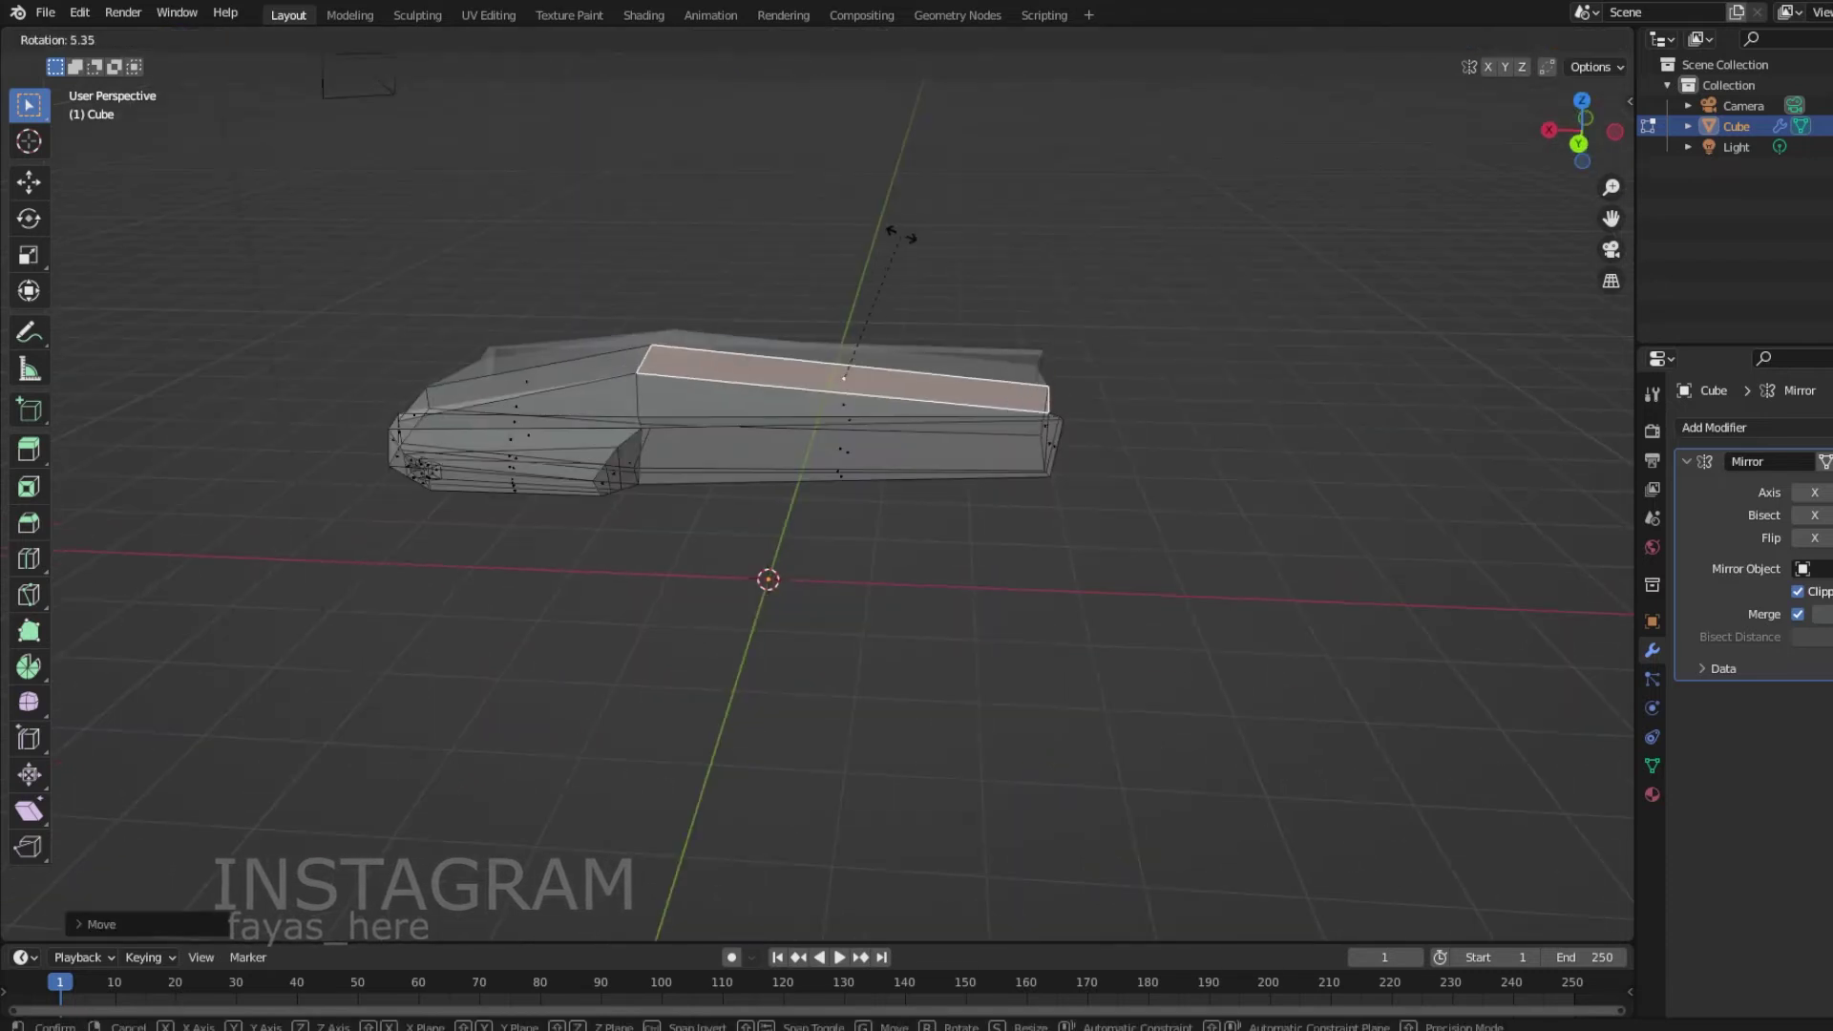
# Add a Subdivision Surface modifier below the Mirror modifier.
pyautogui.moveTo(1055, 434); pyautogui.dragTo(1383, 471, button='middle')
pyautogui.click(1713, 427)
pyautogui.click(1355, 807)
pyautogui.moveTo(1355, 807)
pyautogui.mouseDown(button='middle')
pyautogui.moveTo(1098, 669)
pyautogui.moveTo(881, 600)
pyautogui.mouseUp(button='middle')
# Add a centred lengthwise loop cut along the top of the body.
pyautogui.press('3')
pyautogui.keyDown('alt'); pyautogui.keyDown('shift'); pyautogui.click(798, 442); pyautogui.keyUp('shift'); pyautogui.keyUp('alt')
pyautogui.moveTo(798, 442)
pyautogui.mouseDown(button='middle')
pyautogui.moveTo(748, 675)
pyautogui.moveTo(777, 757)
pyautogui.moveTo(1411, 622)
pyautogui.moveTo(764, 477)
pyautogui.mouseUp(button='middle')
pyautogui.keyDown('alt'); pyautogui.keyDown('shift'); pyautogui.click(777, 757); pyautogui.keyUp('shift'); pyautogui.keyUp('alt')
pyautogui.hotkey('ctrl', 'r')
pyautogui.click(764, 477)
pyautogui.rightClick(1020, 549)
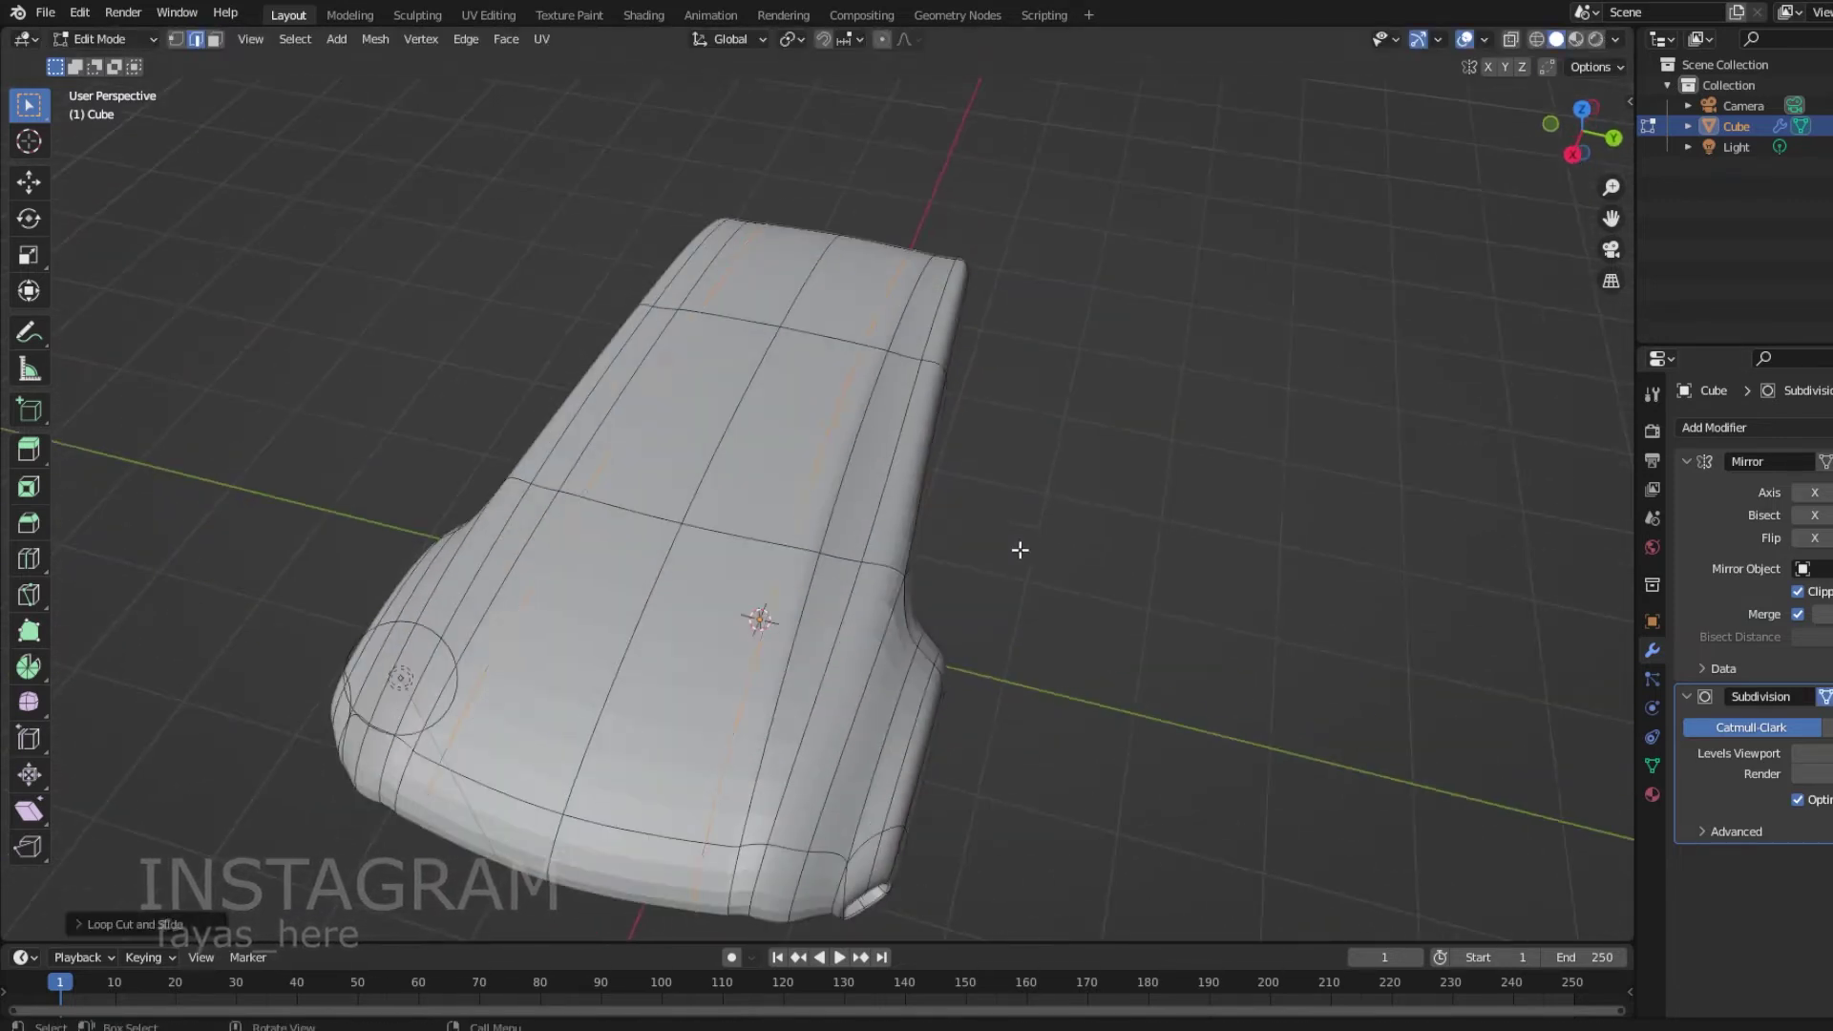
# Select the side face strip and reposition an edge loop on the right side.
pyautogui.moveTo(890, 866)
pyautogui.mouseDown(button='middle')
pyautogui.moveTo(1048, 601)
pyautogui.moveTo(876, 757)
pyautogui.moveTo(1146, 372)
pyautogui.moveTo(920, 573)
pyautogui.moveTo(1150, 430)
pyautogui.moveTo(1033, 508)
pyautogui.moveTo(1117, 503)
pyautogui.mouseUp(button='middle')
pyautogui.keyDown('alt'); pyautogui.click(877, 757); pyautogui.keyUp('alt')
pyautogui.press('2')
pyautogui.keyDown('alt'); pyautogui.click(1033, 507); pyautogui.keyUp('alt')
pyautogui.press('g')
pyautogui.click(1119, 661)
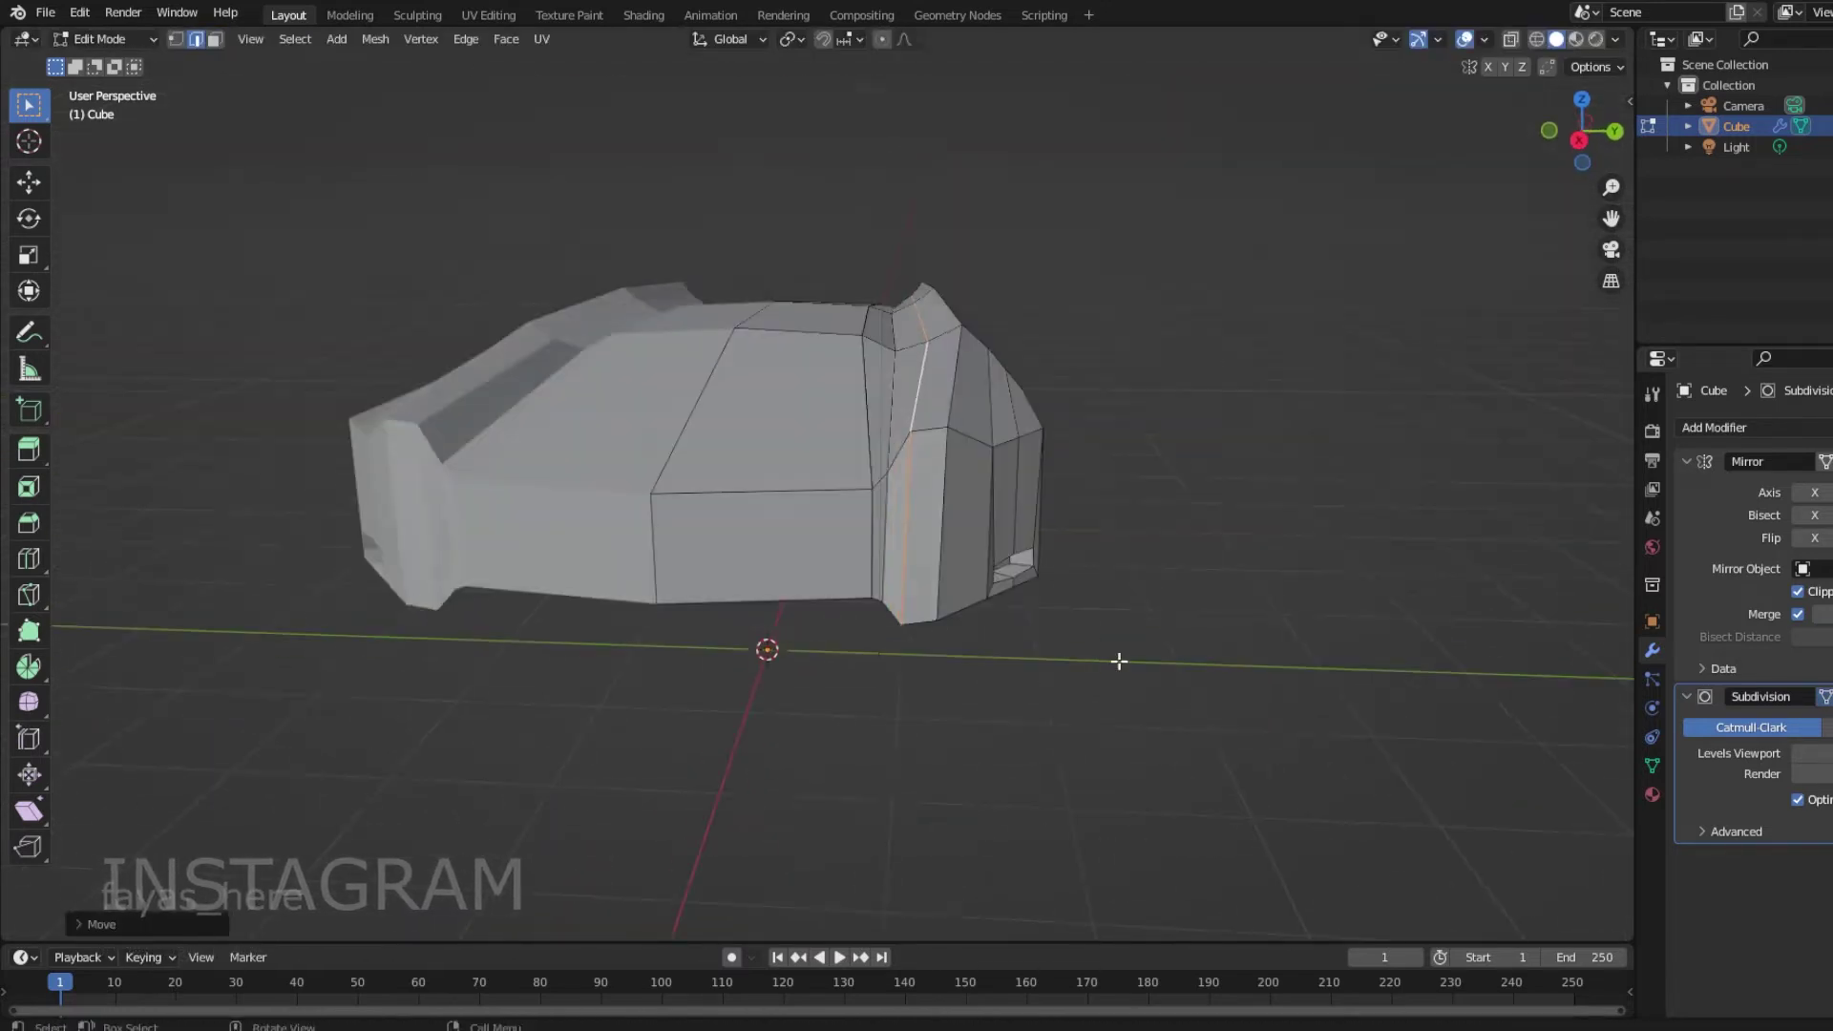
# Shape the side pod's opening using see-through mode to reach hidden faces.
pyautogui.moveTo(1298, 599)
pyautogui.mouseDown(button='middle')
pyautogui.moveTo(970, 529)
pyautogui.moveTo(1130, 483)
pyautogui.moveTo(831, 536)
pyautogui.mouseUp(button='middle')
pyautogui.scroll(3, 1096, 540)
pyautogui.press('3')
pyautogui.hotkey('alt', 'z')
pyautogui.hotkey('alt', 'z')
pyautogui.scroll(3, 826, 535)
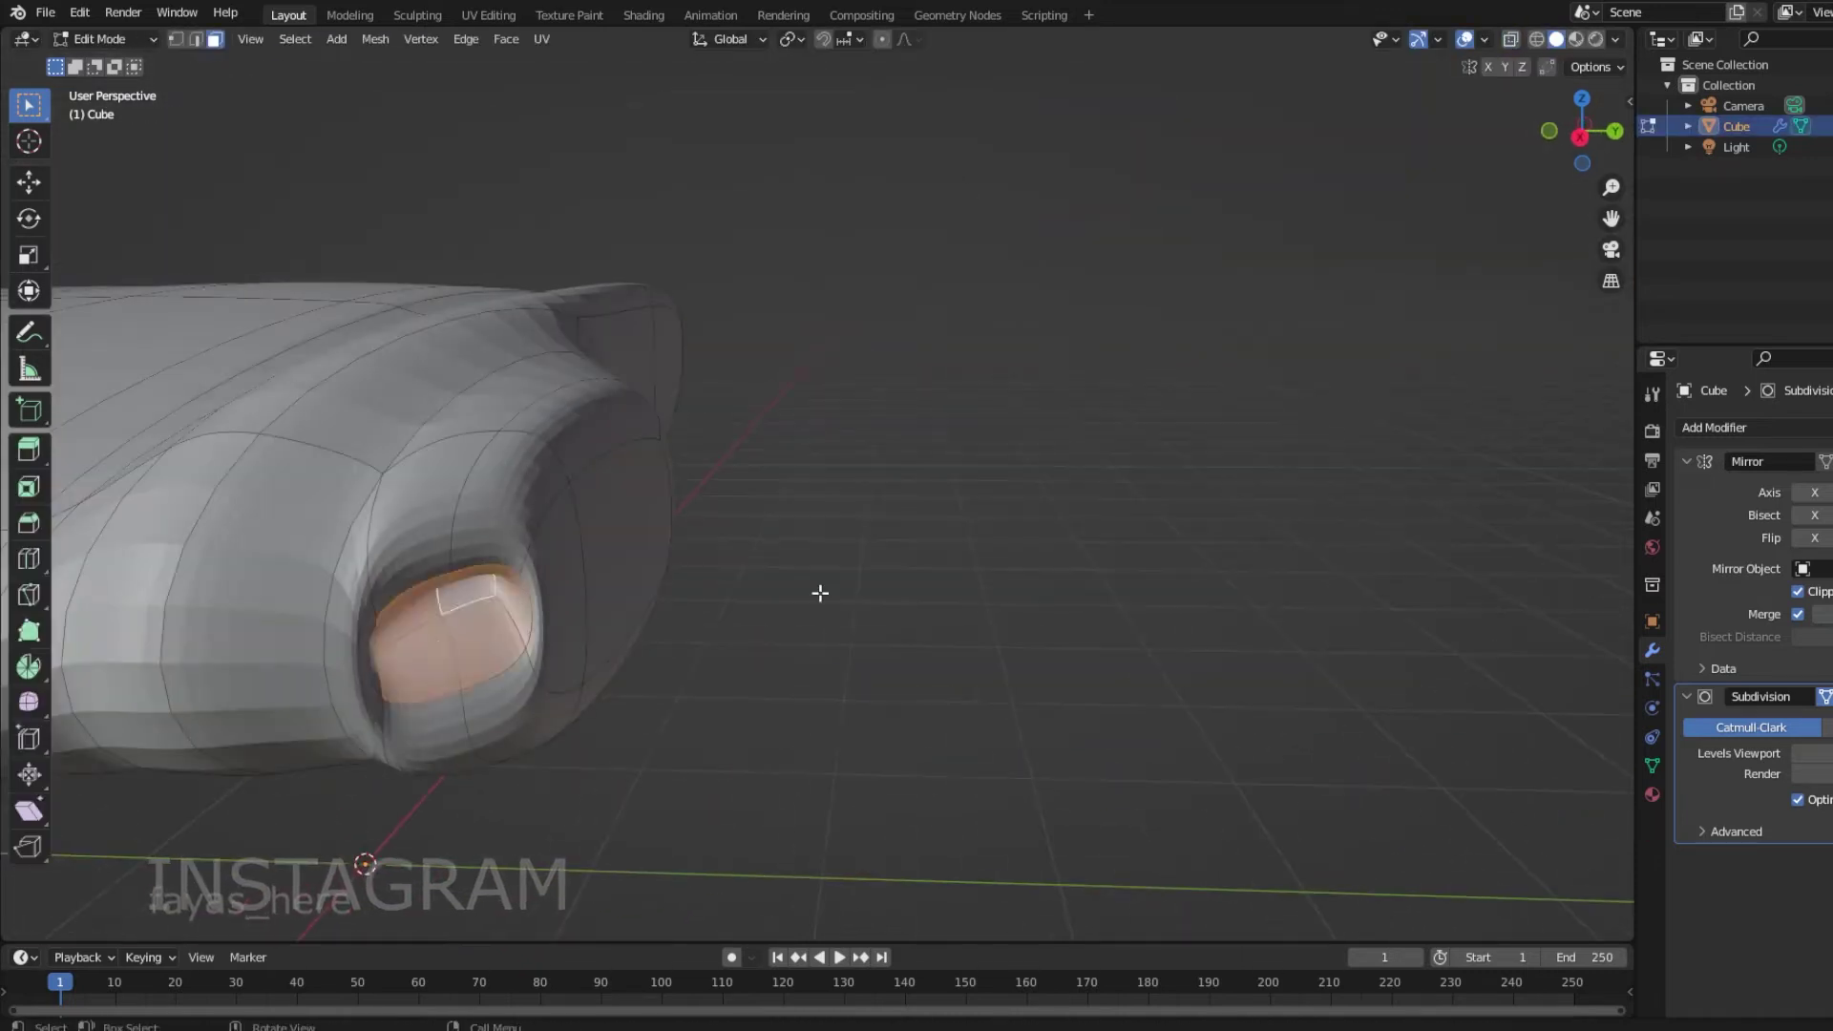
pyautogui.click(405, 690)
pyautogui.scroll(-3, 666, 569)
pyautogui.scroll(3, 461, 689)
# Hide faces around the side opening and inspect it from several angles.
pyautogui.hotkey('ctrl', 'r')
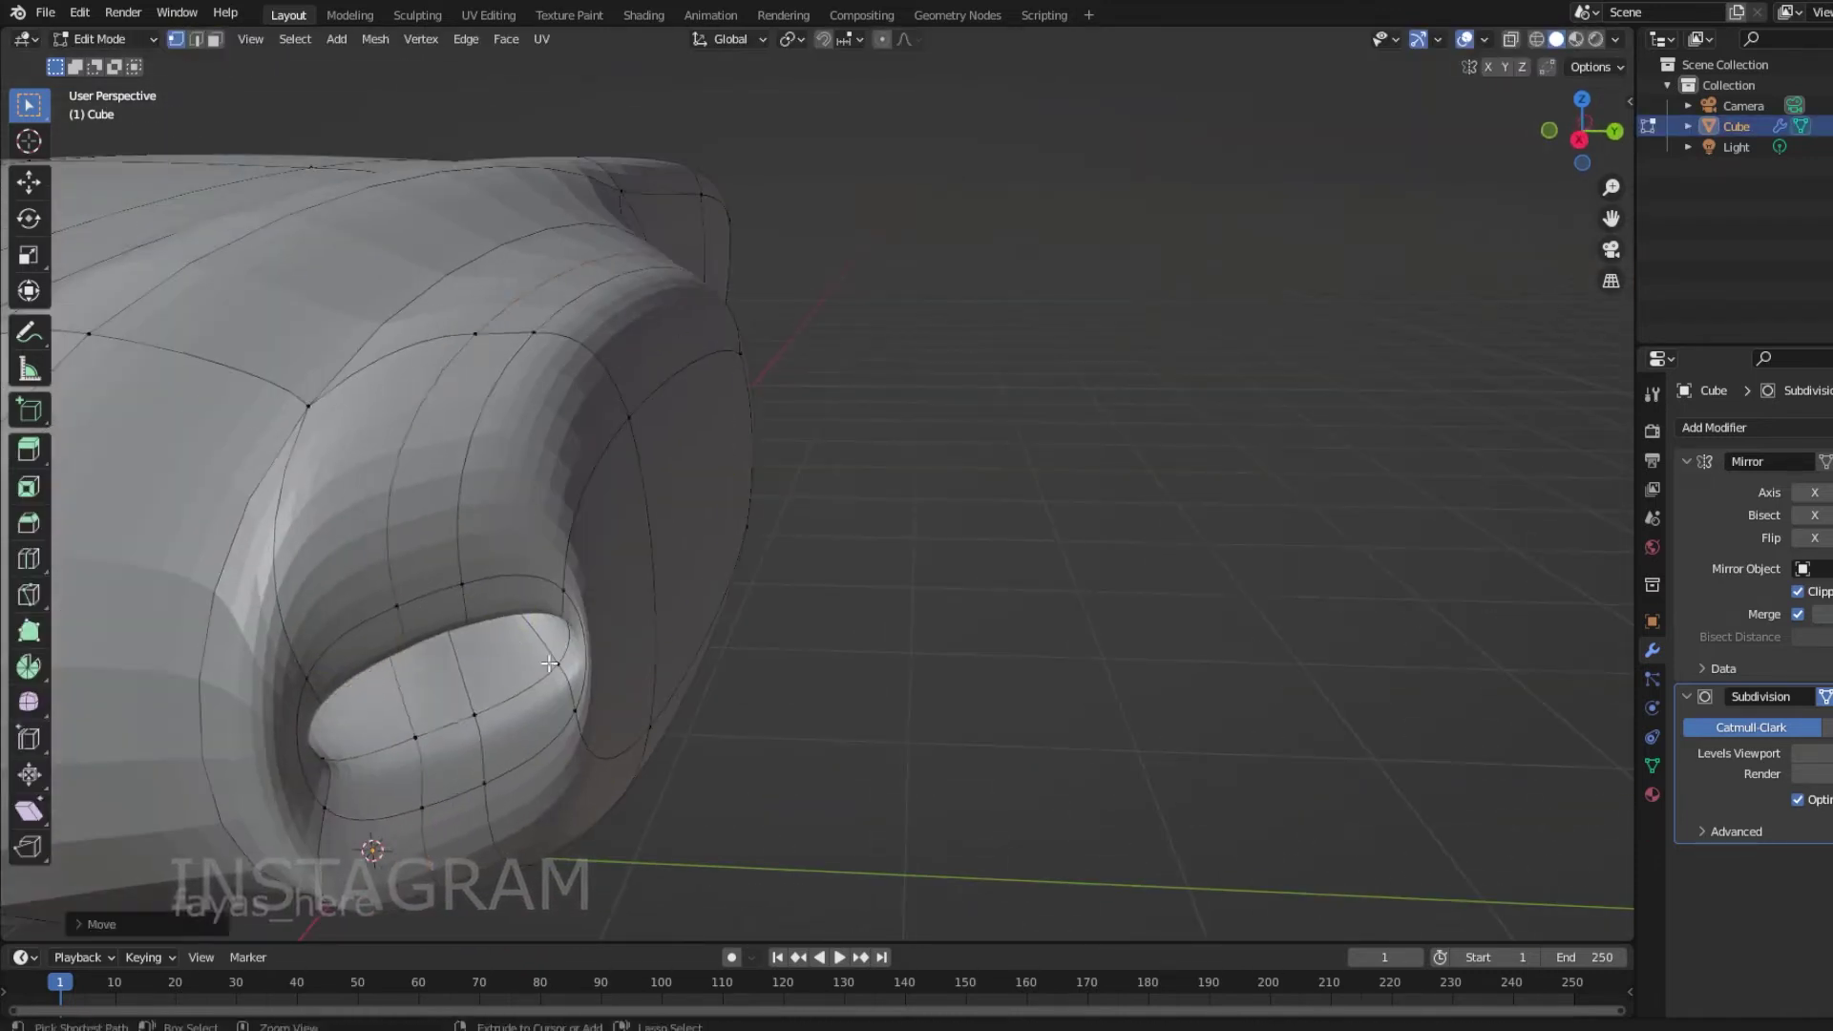
pyautogui.press('h')
pyautogui.moveTo(568, 676); pyautogui.dragTo(861, 754, button='middle')
pyautogui.press('Escape')
pyautogui.scroll(-4, 965, 442)
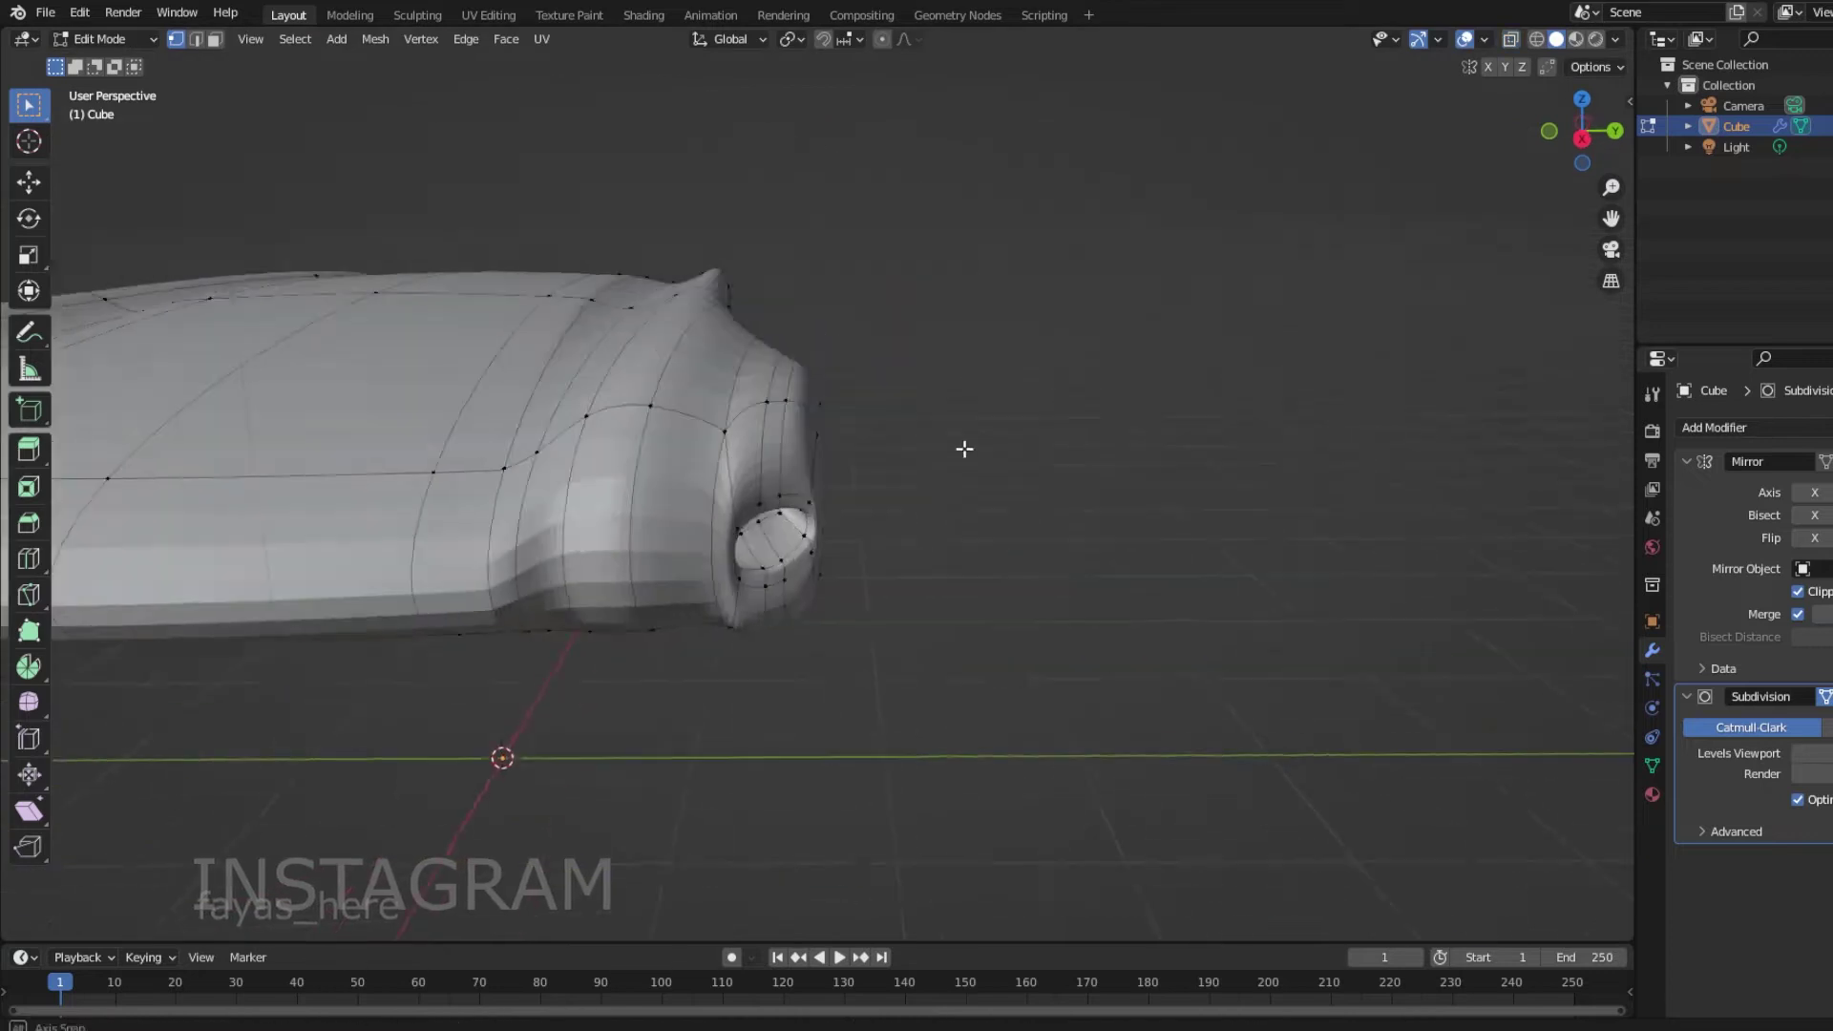
pyautogui.moveTo(966, 442); pyautogui.dragTo(726, 401, button='middle')
pyautogui.scroll(3, 638, 364)
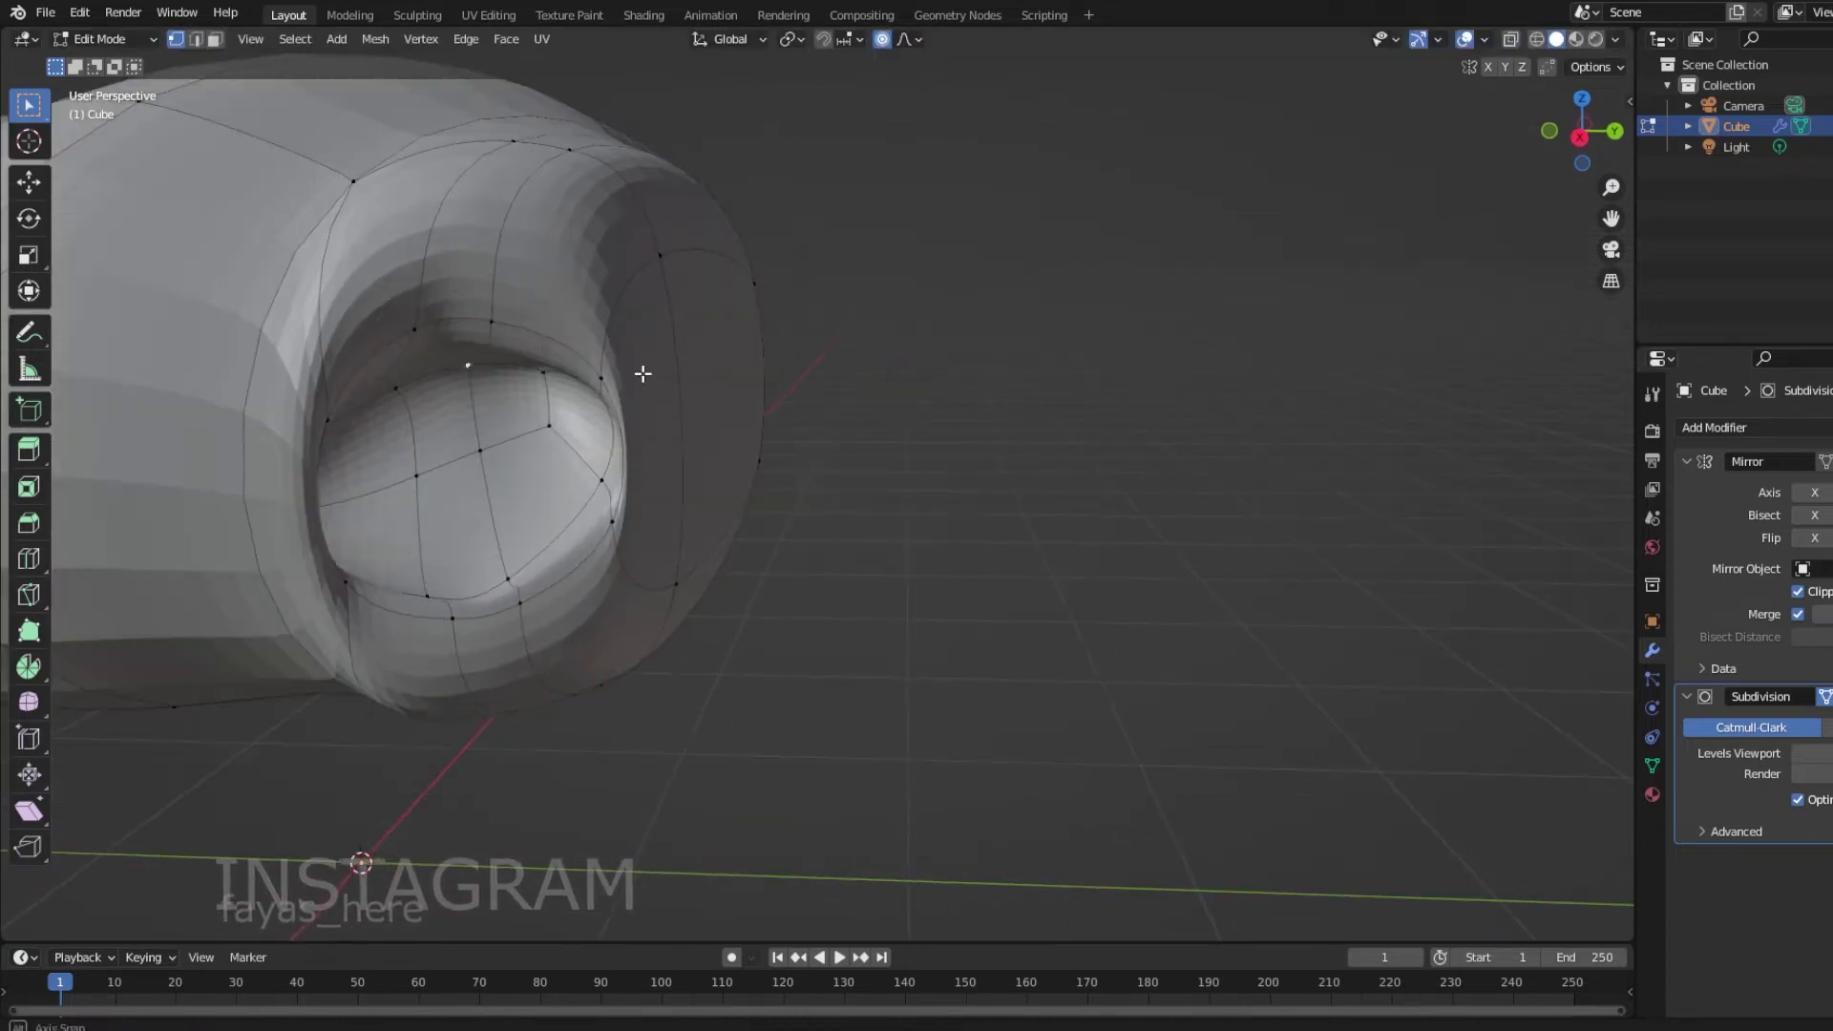
pyautogui.scroll(-3, 643, 373)
# Add a loop cut across the width of the body.
pyautogui.moveTo(643, 374); pyautogui.dragTo(1158, 564, button='middle')
pyautogui.hotkey('ctrl', 'r')
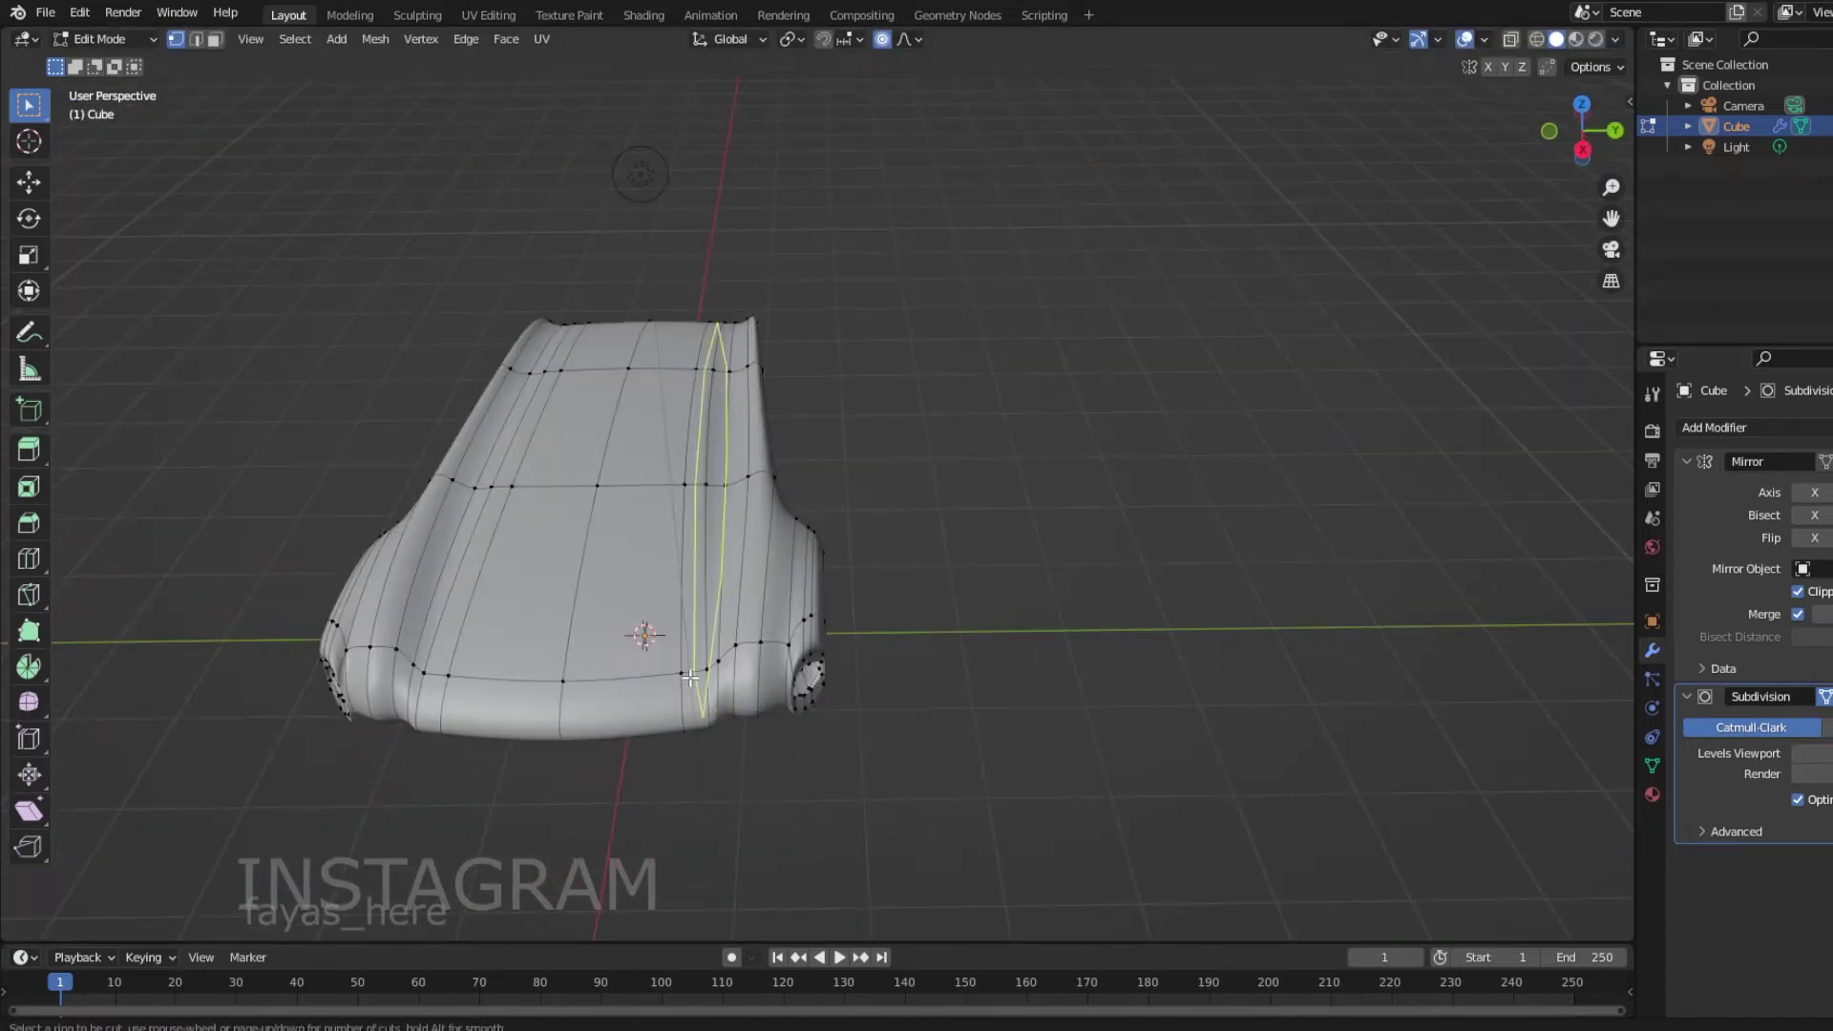
pyautogui.click(690, 677)
pyautogui.moveTo(691, 677); pyautogui.dragTo(1325, 544, button='middle')
pyautogui.scroll(-3, 828, 652)
# Extrude the top faces upward into a raised roof panel.
pyautogui.press('3')
pyautogui.click(748, 483)
pyautogui.press('e')
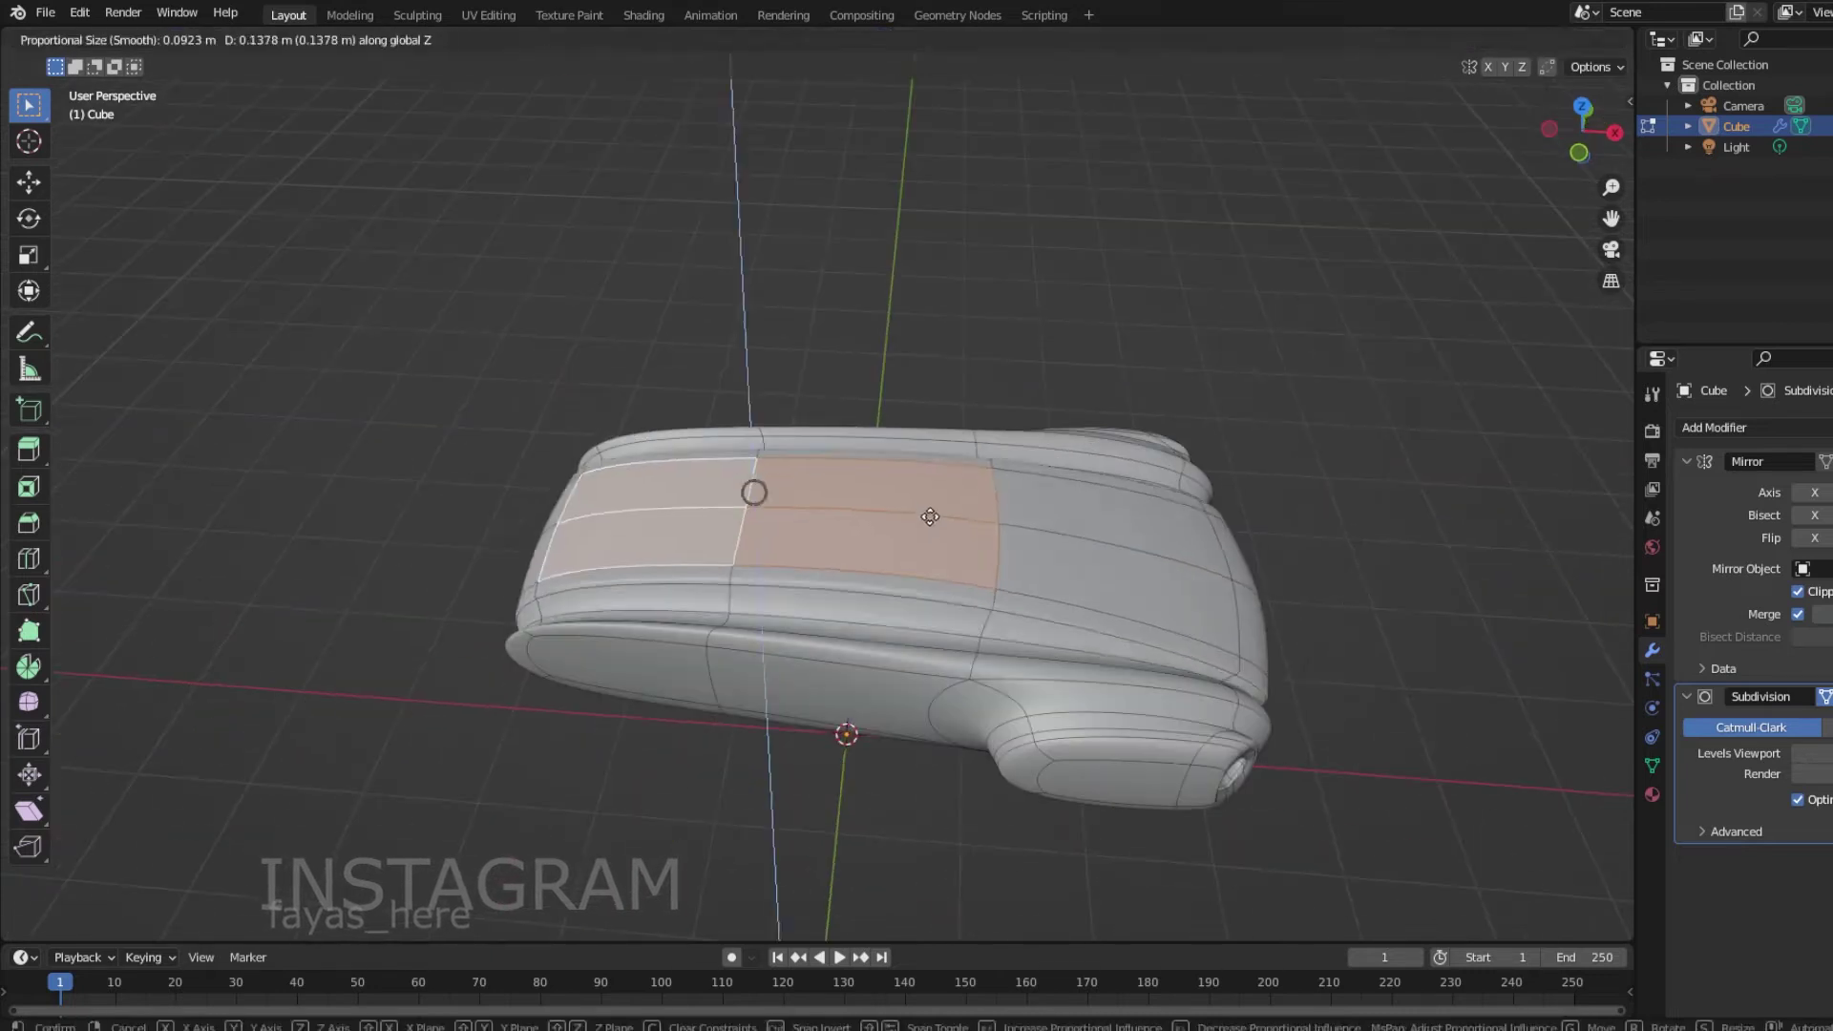
pyautogui.click(876, 432)
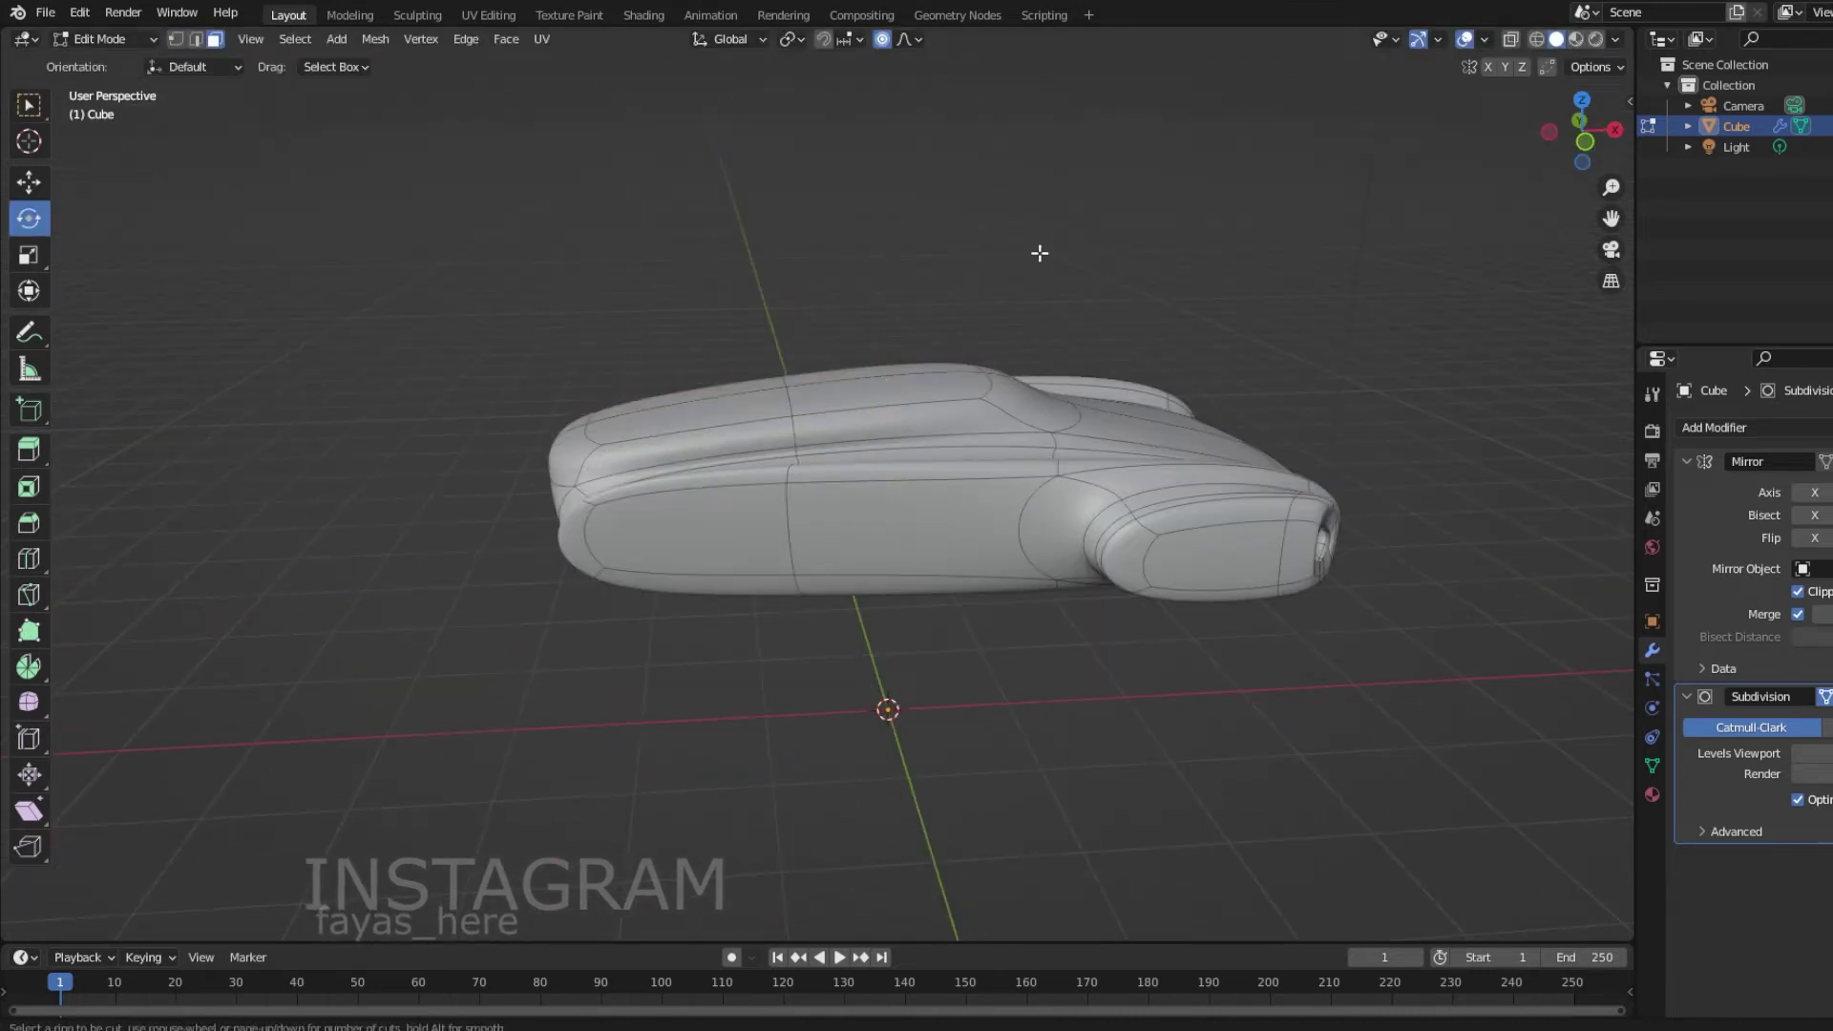
pyautogui.moveTo(996, 381)
pyautogui.mouseDown(button='middle')
pyautogui.moveTo(872, 491)
pyautogui.moveTo(1027, 617)
pyautogui.moveTo(891, 524)
pyautogui.mouseUp(button='middle')
# Return to Object Mode and add a new cube beneath the drone body.
pyautogui.press('Tab')
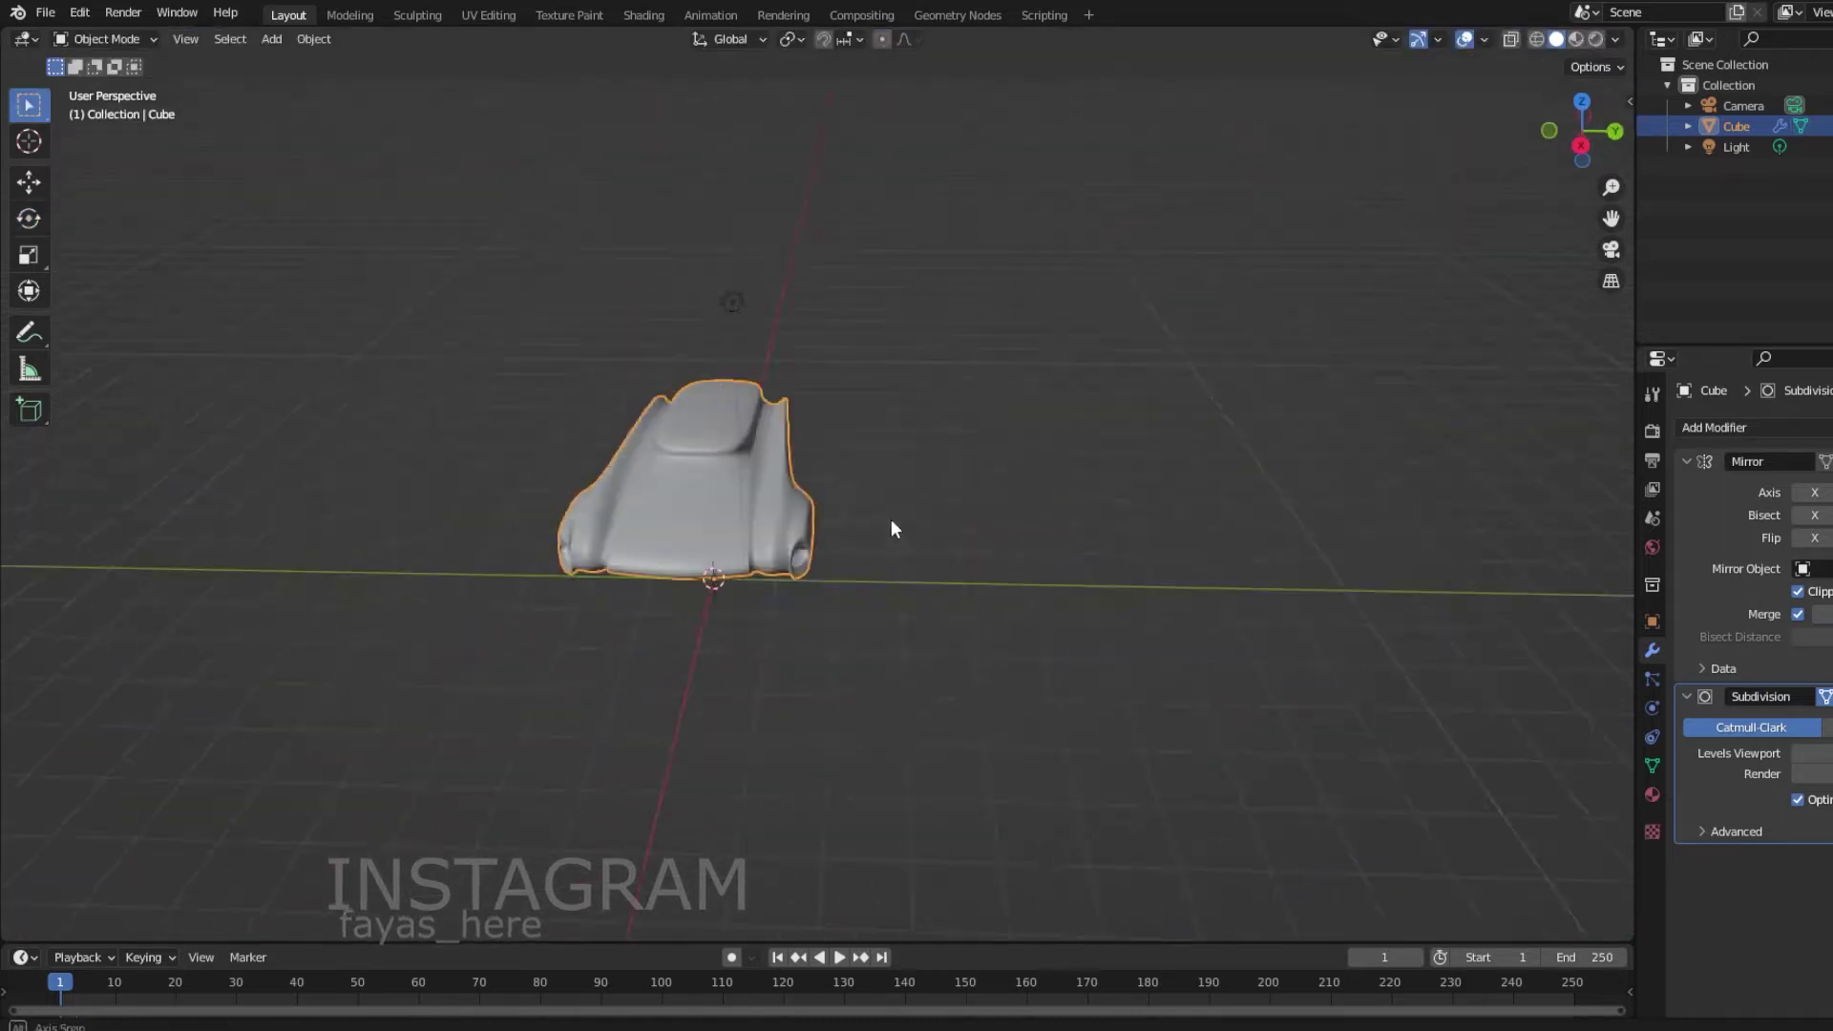
pyautogui.scroll(3, 948, 645)
pyautogui.moveTo(948, 645); pyautogui.dragTo(1124, 724, button='middle')
pyautogui.scroll(-4, 1124, 724)
pyautogui.hotkey('shift', 'a')
pyautogui.click(1238, 754)
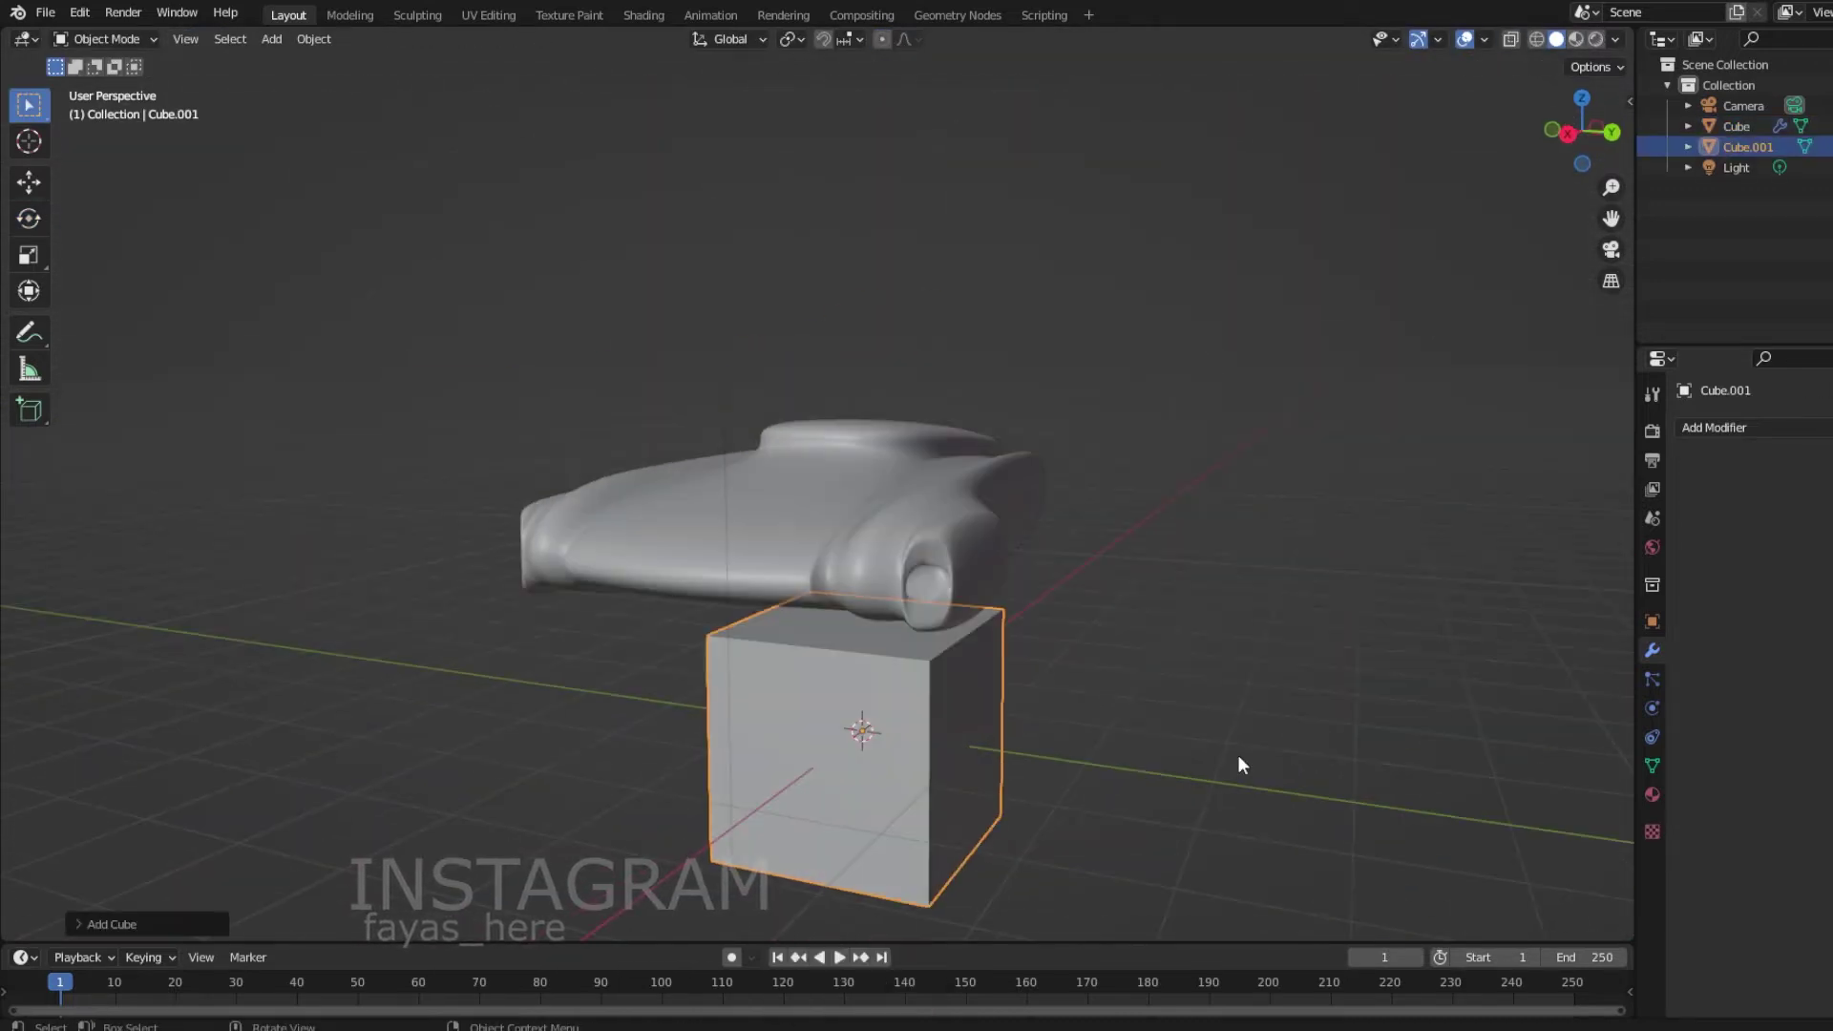
# Give the new cube subdivision smoothing and a loop cut.
pyautogui.hotkey('ctrl', '1')
pyautogui.press('Tab')
pyautogui.click(852, 742)
pyautogui.moveTo(853, 742); pyautogui.dragTo(1173, 810, button='middle')
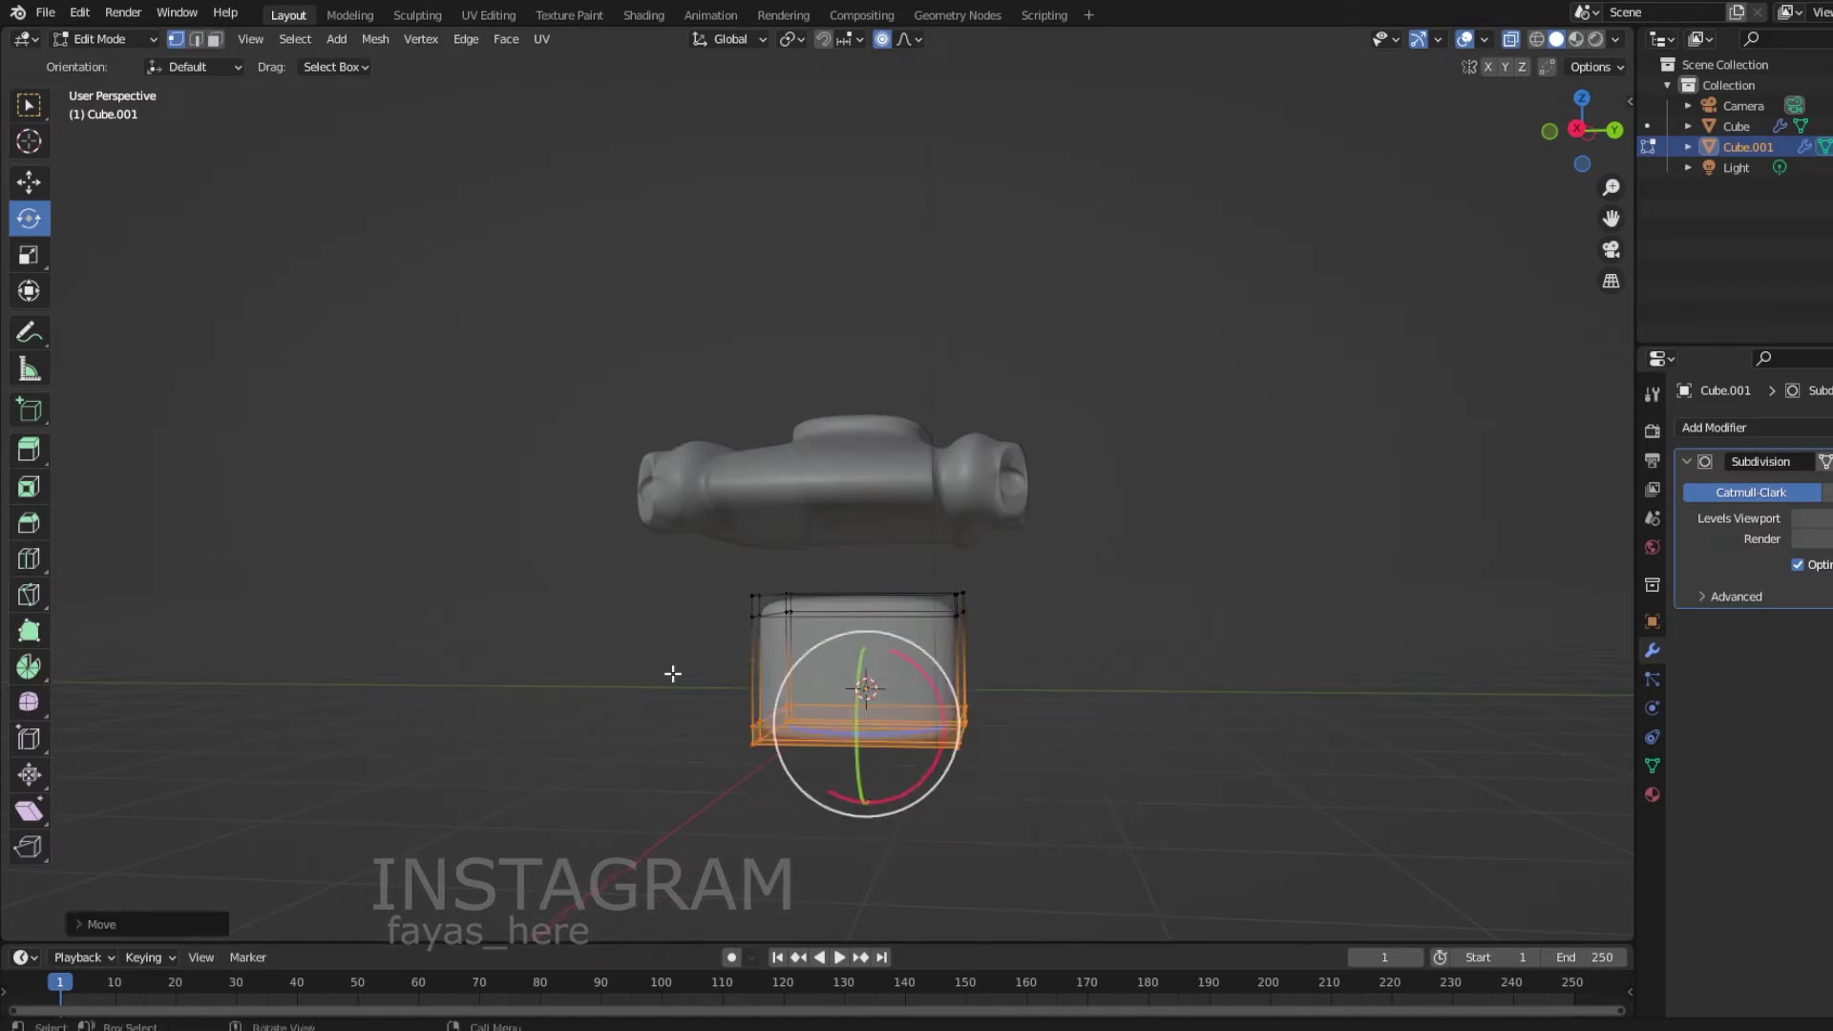
pyautogui.press('3')
pyautogui.moveTo(1119, 640)
pyautogui.mouseDown(button='middle')
pyautogui.moveTo(695, 757)
pyautogui.moveTo(805, 769)
pyautogui.moveTo(1225, 712)
pyautogui.mouseUp(button='middle')
# Move the cube into place under the body and reselect it.
pyautogui.press('Tab')
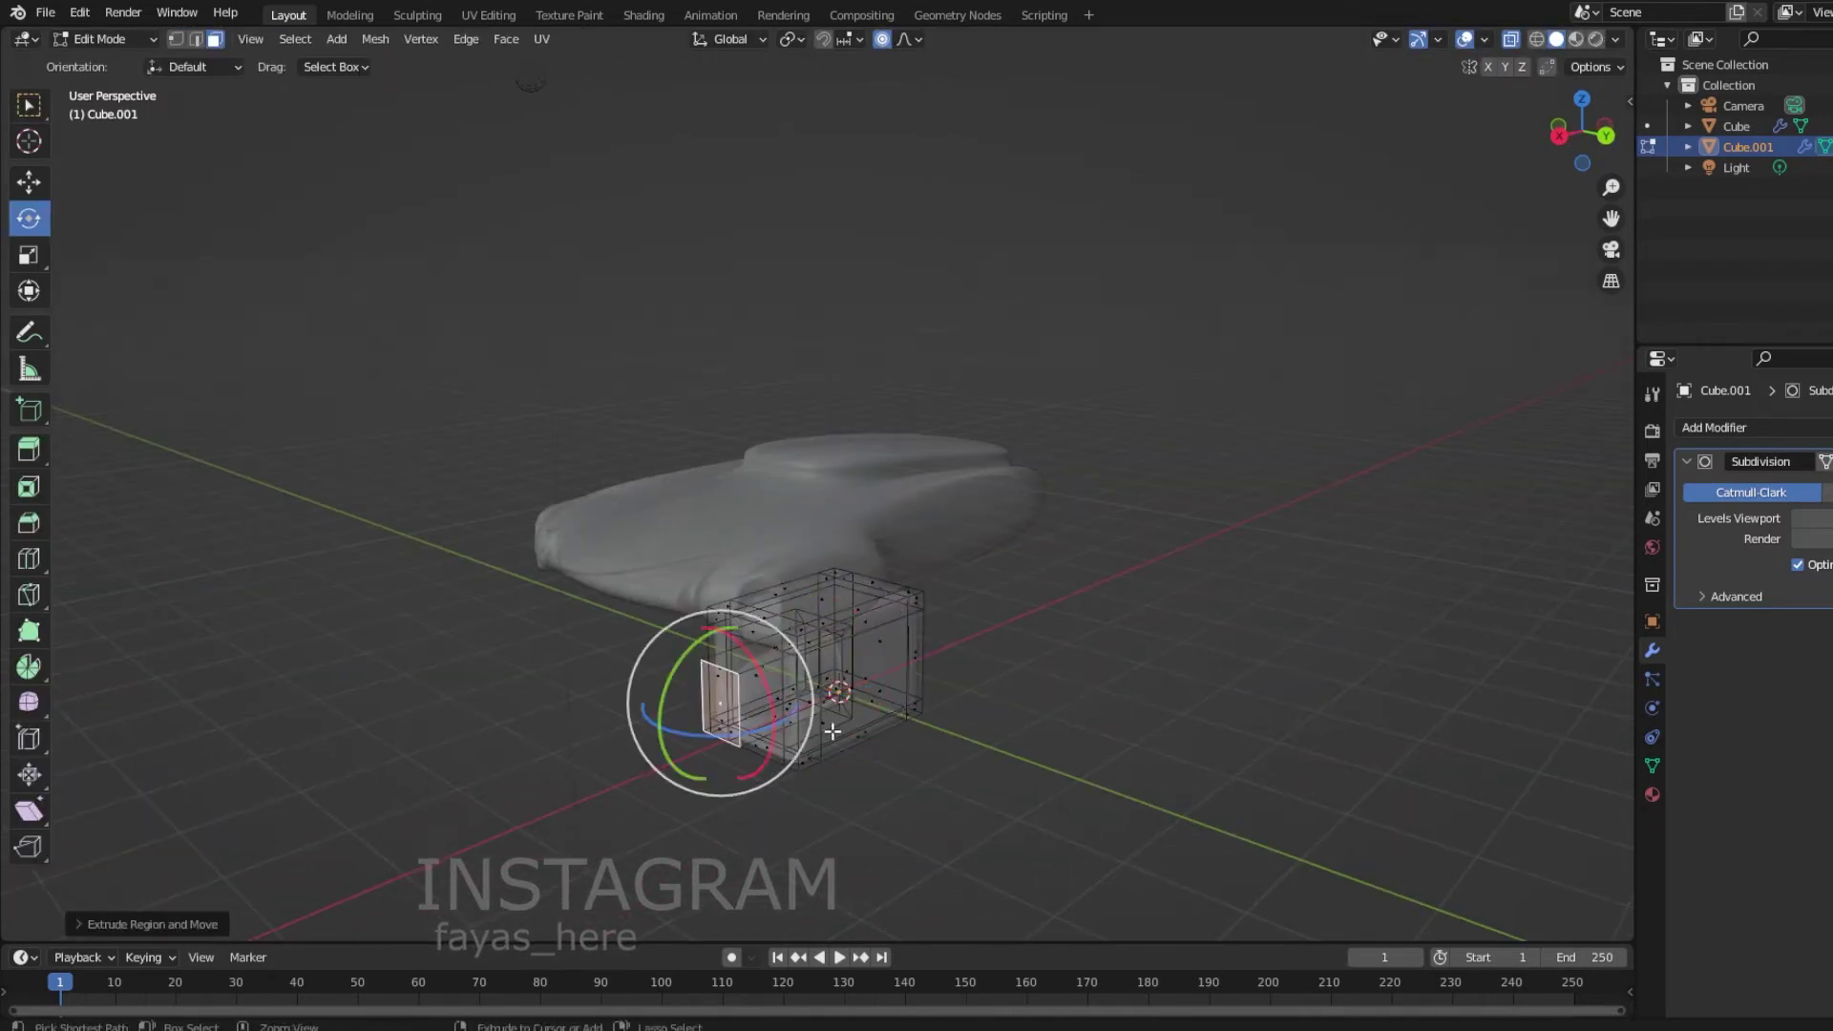
pyautogui.press('Tab')
pyautogui.moveTo(1353, 635); pyautogui.dragTo(1122, 827, button='middle')
pyautogui.click(968, 686)
pyautogui.press('Tab')
pyautogui.moveTo(968, 686); pyautogui.dragTo(916, 689, button='middle')
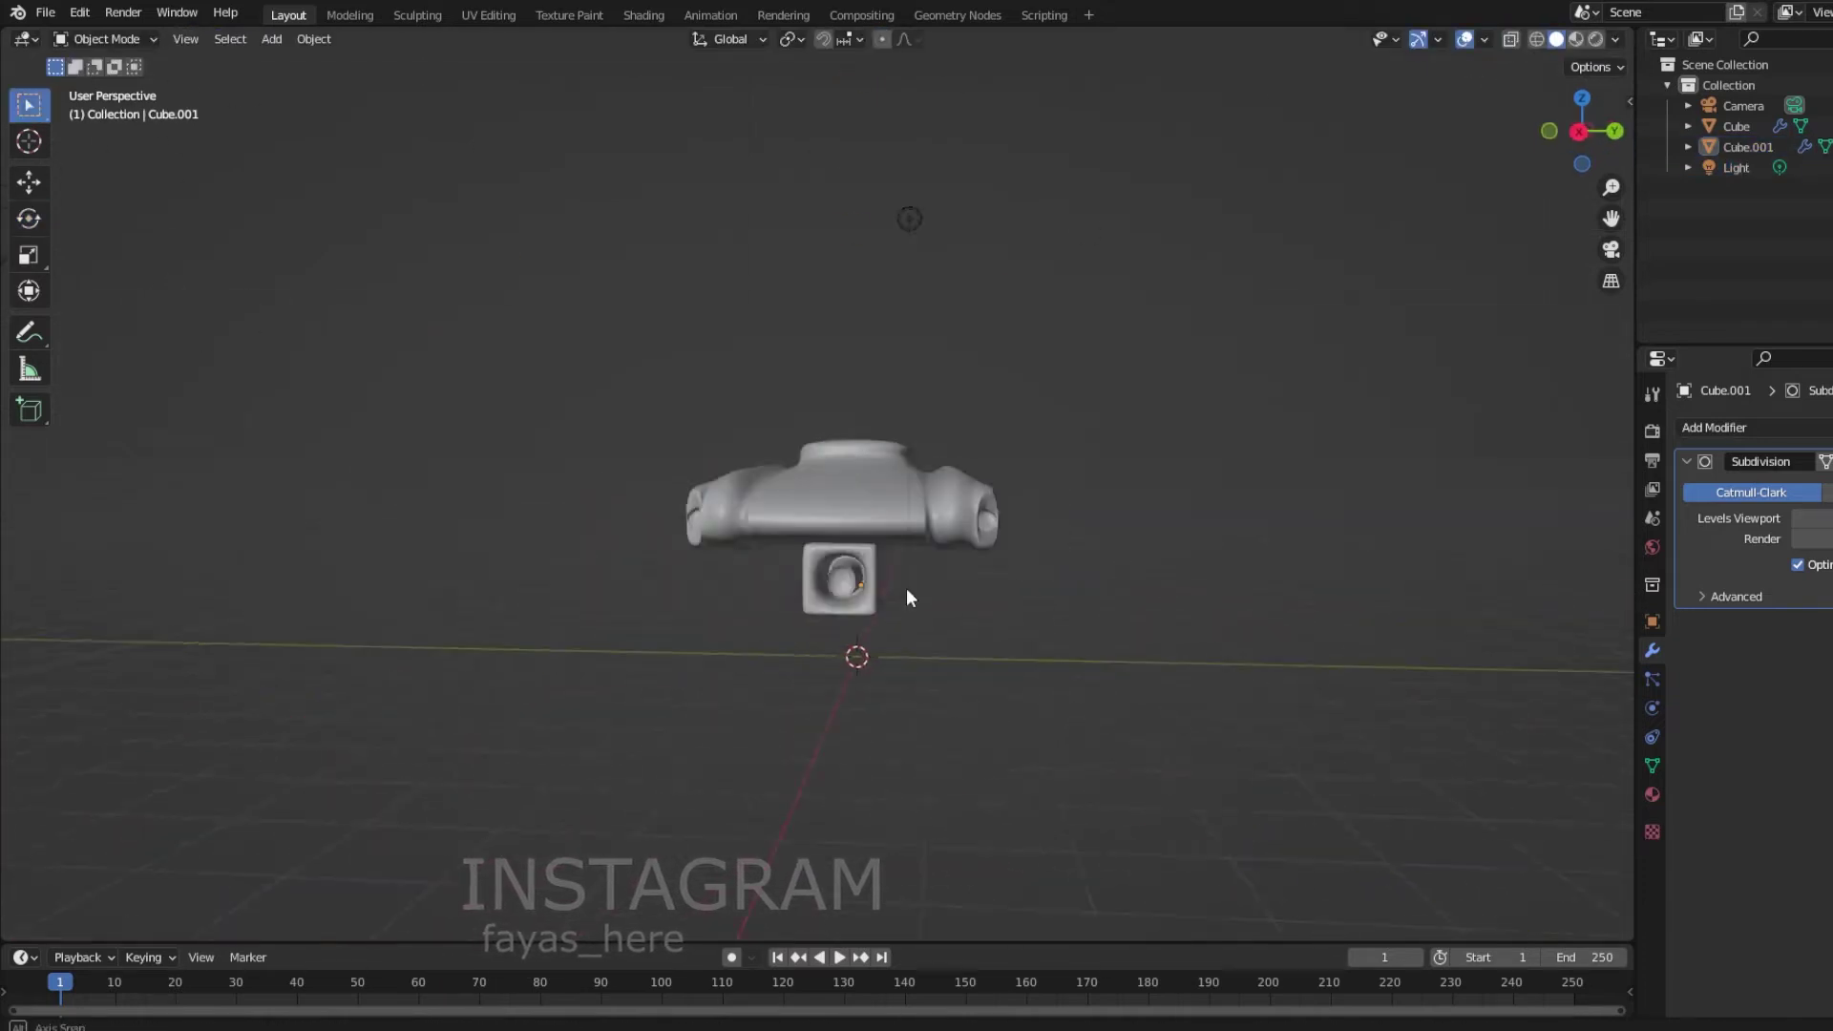
pyautogui.click(864, 582)
pyautogui.moveTo(864, 582)
pyautogui.mouseDown(button='middle')
pyautogui.moveTo(920, 380)
pyautogui.moveTo(855, 541)
pyautogui.mouseUp(button='middle')
# Scale and shift a gimbal block face with proportional editing, extruding it via the Face menu.
pyautogui.press('Tab')
pyautogui.press('s')
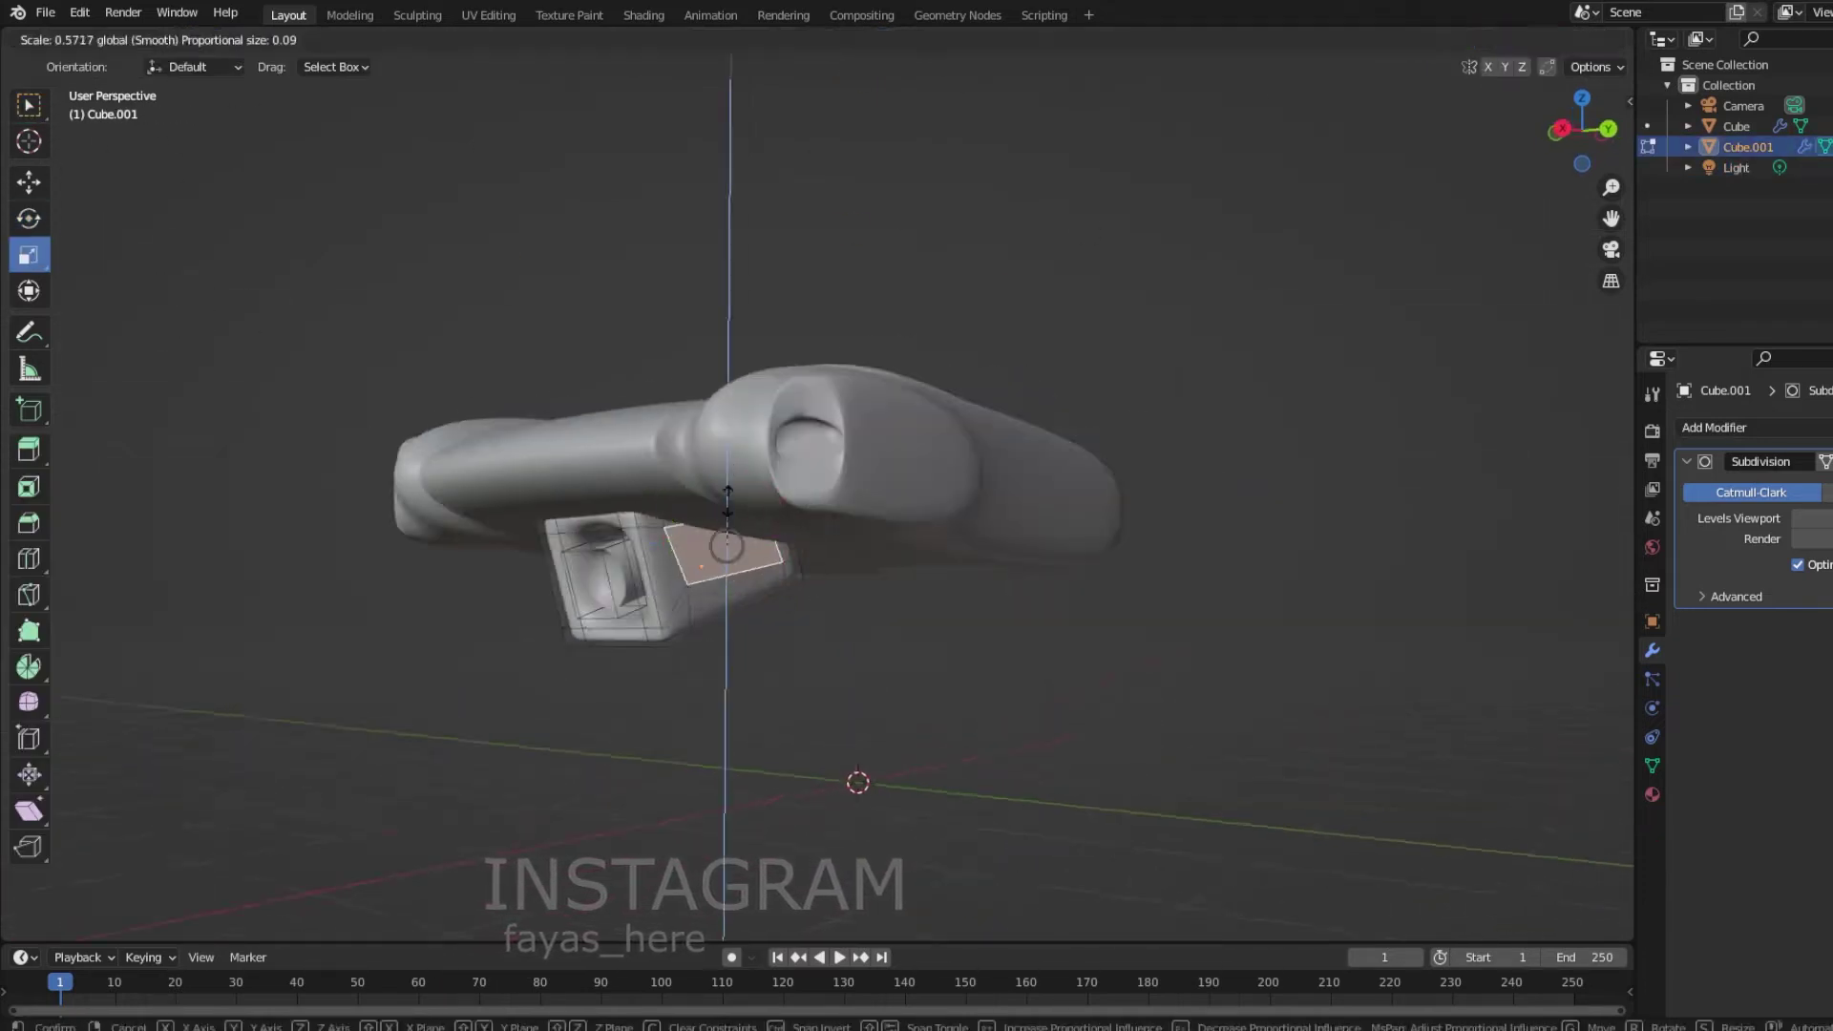
pyautogui.click(727, 501)
pyautogui.moveTo(728, 501)
pyautogui.mouseDown(button='middle')
pyautogui.moveTo(556, 585)
pyautogui.moveTo(1114, 532)
pyautogui.moveTo(1074, 559)
pyautogui.moveTo(601, 586)
pyautogui.mouseUp(button='middle')
pyautogui.press('g')
pyautogui.click(1121, 610)
pyautogui.moveTo(1120, 610)
pyautogui.mouseDown(button='middle')
pyautogui.moveTo(974, 601)
pyautogui.moveTo(868, 701)
pyautogui.mouseUp(button='middle')
pyautogui.rightClick(868, 702)
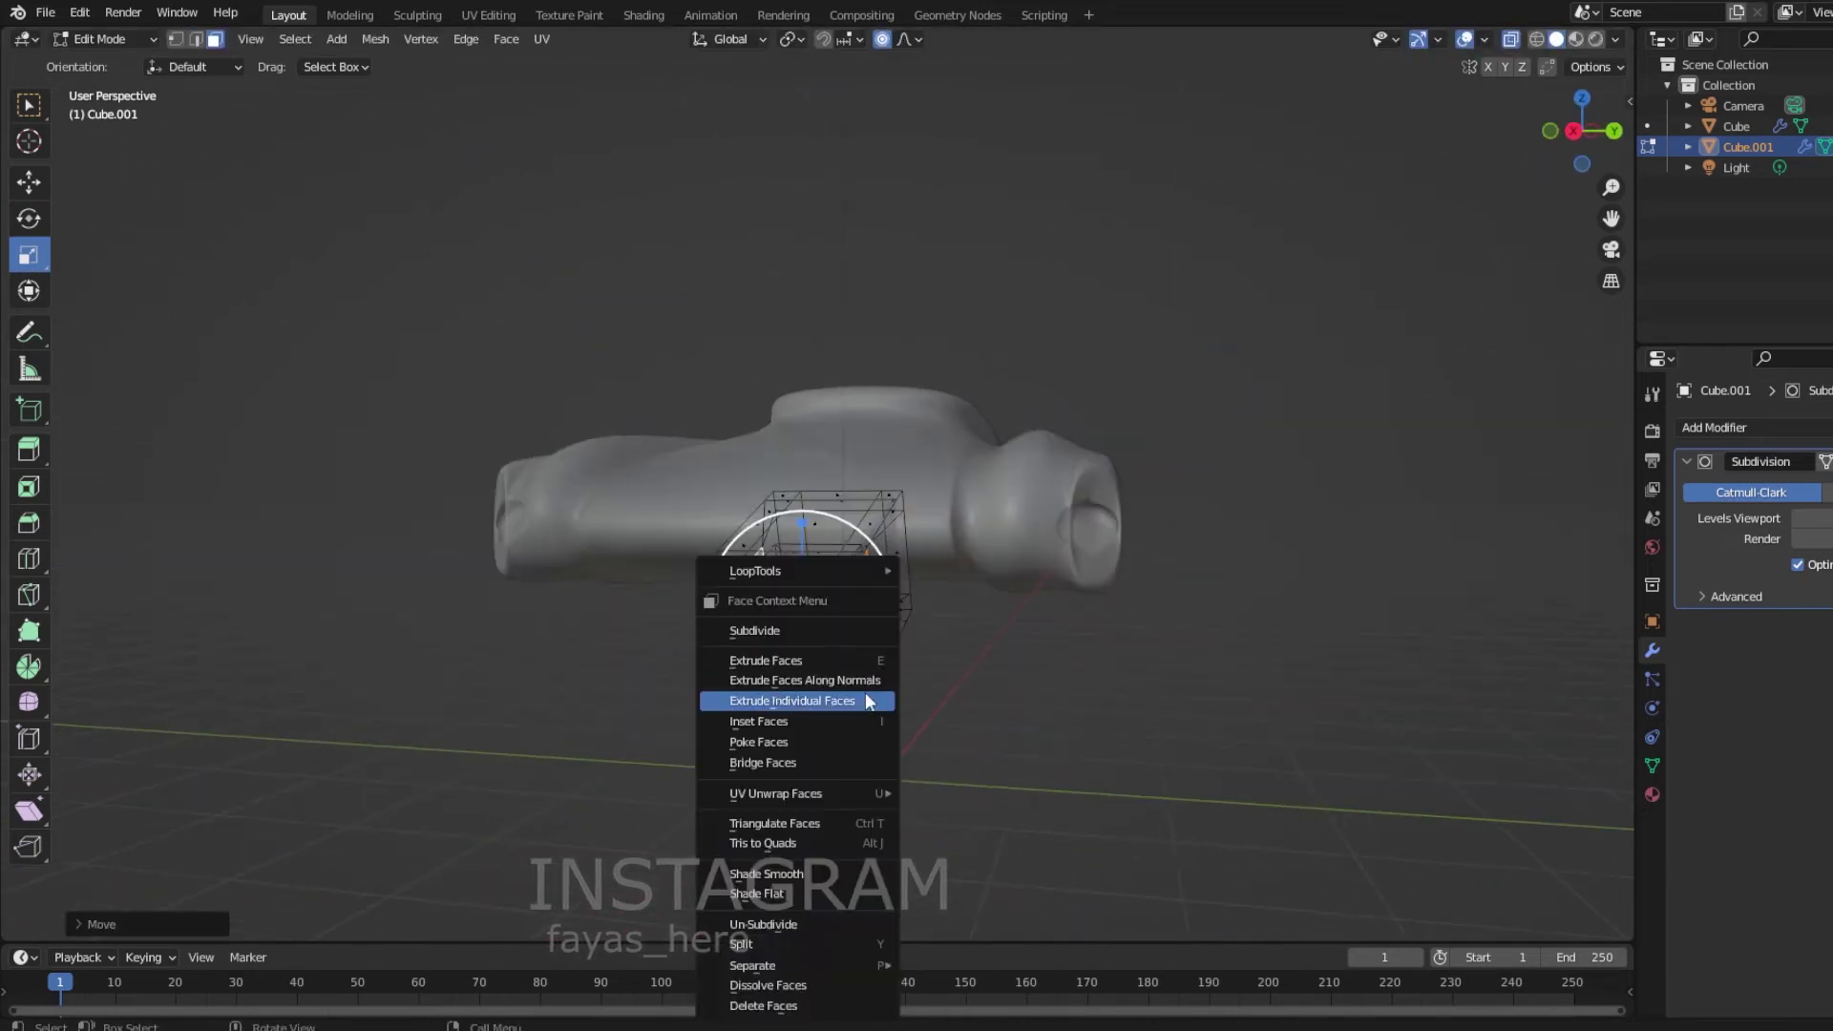
# Scale the gimbal's front inward into a recess and rotate it into alignment.
pyautogui.moveTo(880, 617)
pyautogui.mouseDown(button='middle')
pyautogui.moveTo(1085, 597)
pyautogui.moveTo(970, 606)
pyautogui.moveTo(1081, 671)
pyautogui.mouseUp(button='middle')
pyautogui.press('s')
pyautogui.press('1')
pyautogui.scroll(-5, 1081, 671)
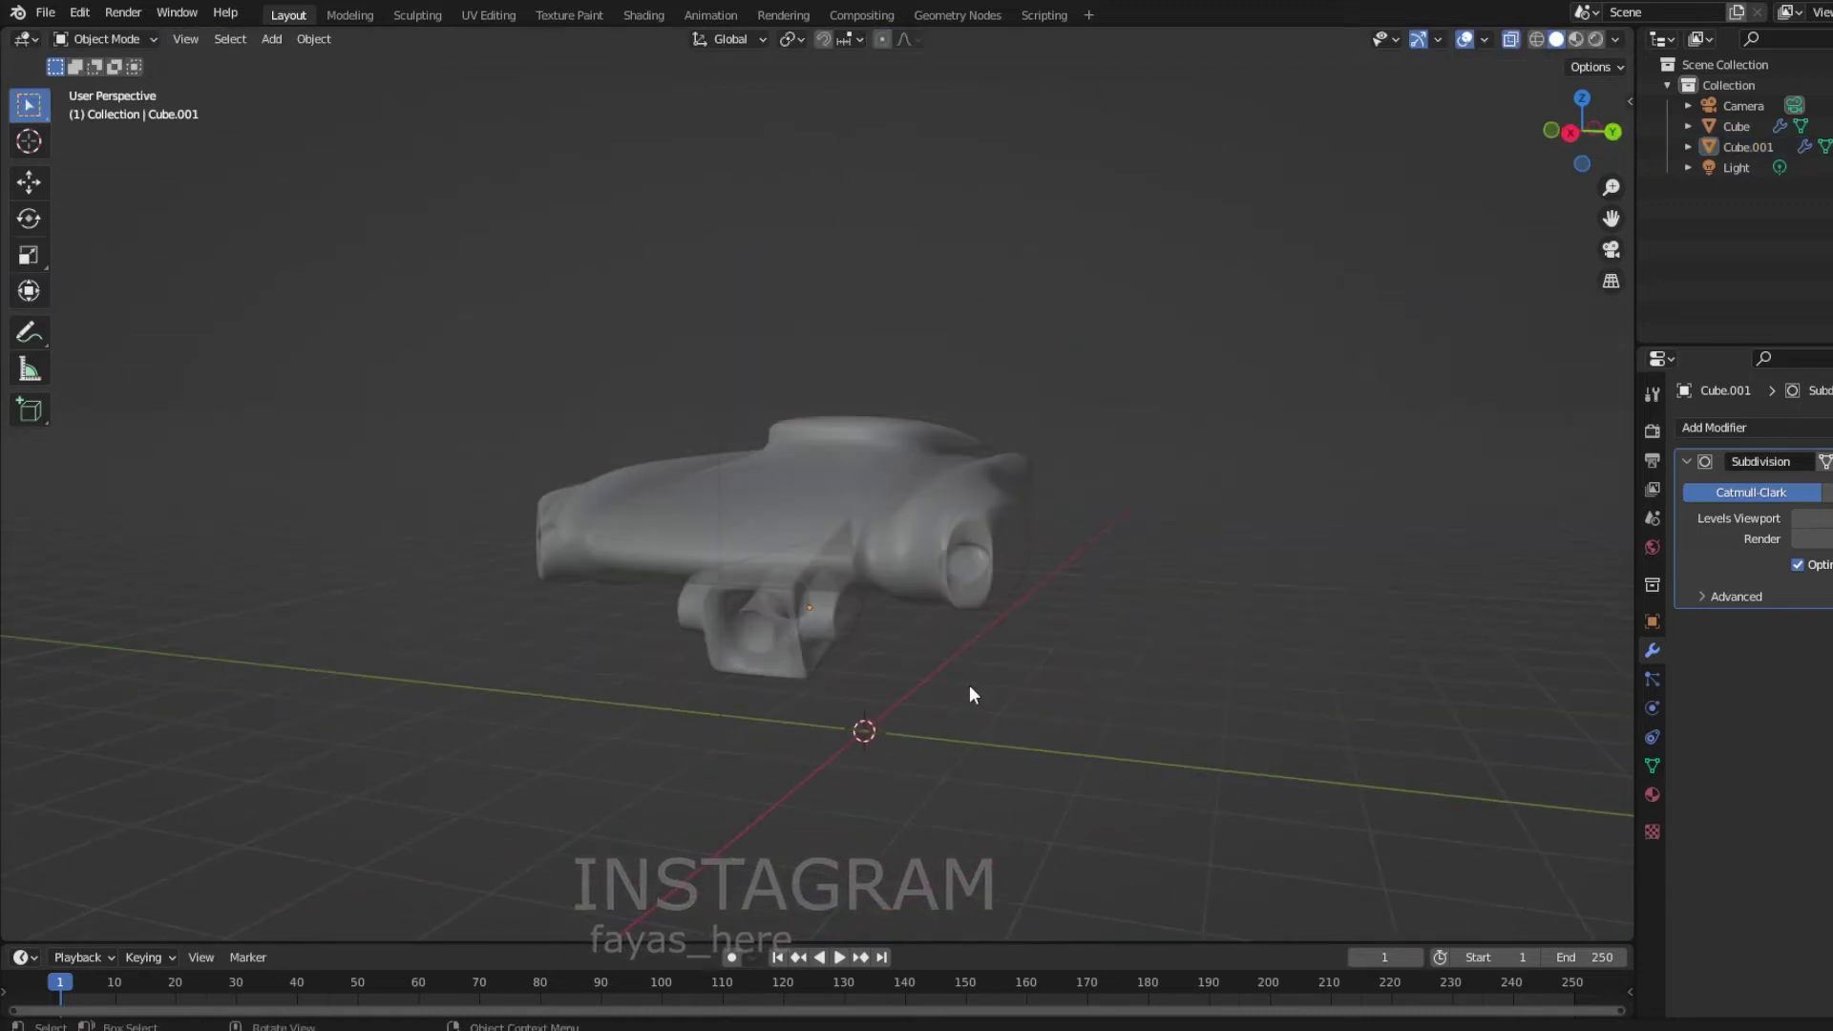
pyautogui.hotkey('alt', 'q')
pyautogui.moveTo(970, 696)
pyautogui.mouseDown(button='middle')
pyautogui.moveTo(974, 794)
pyautogui.moveTo(1132, 449)
pyautogui.moveTo(1080, 638)
pyautogui.mouseUp(button='middle')
pyautogui.click(893, 778)
pyautogui.press('Tab')
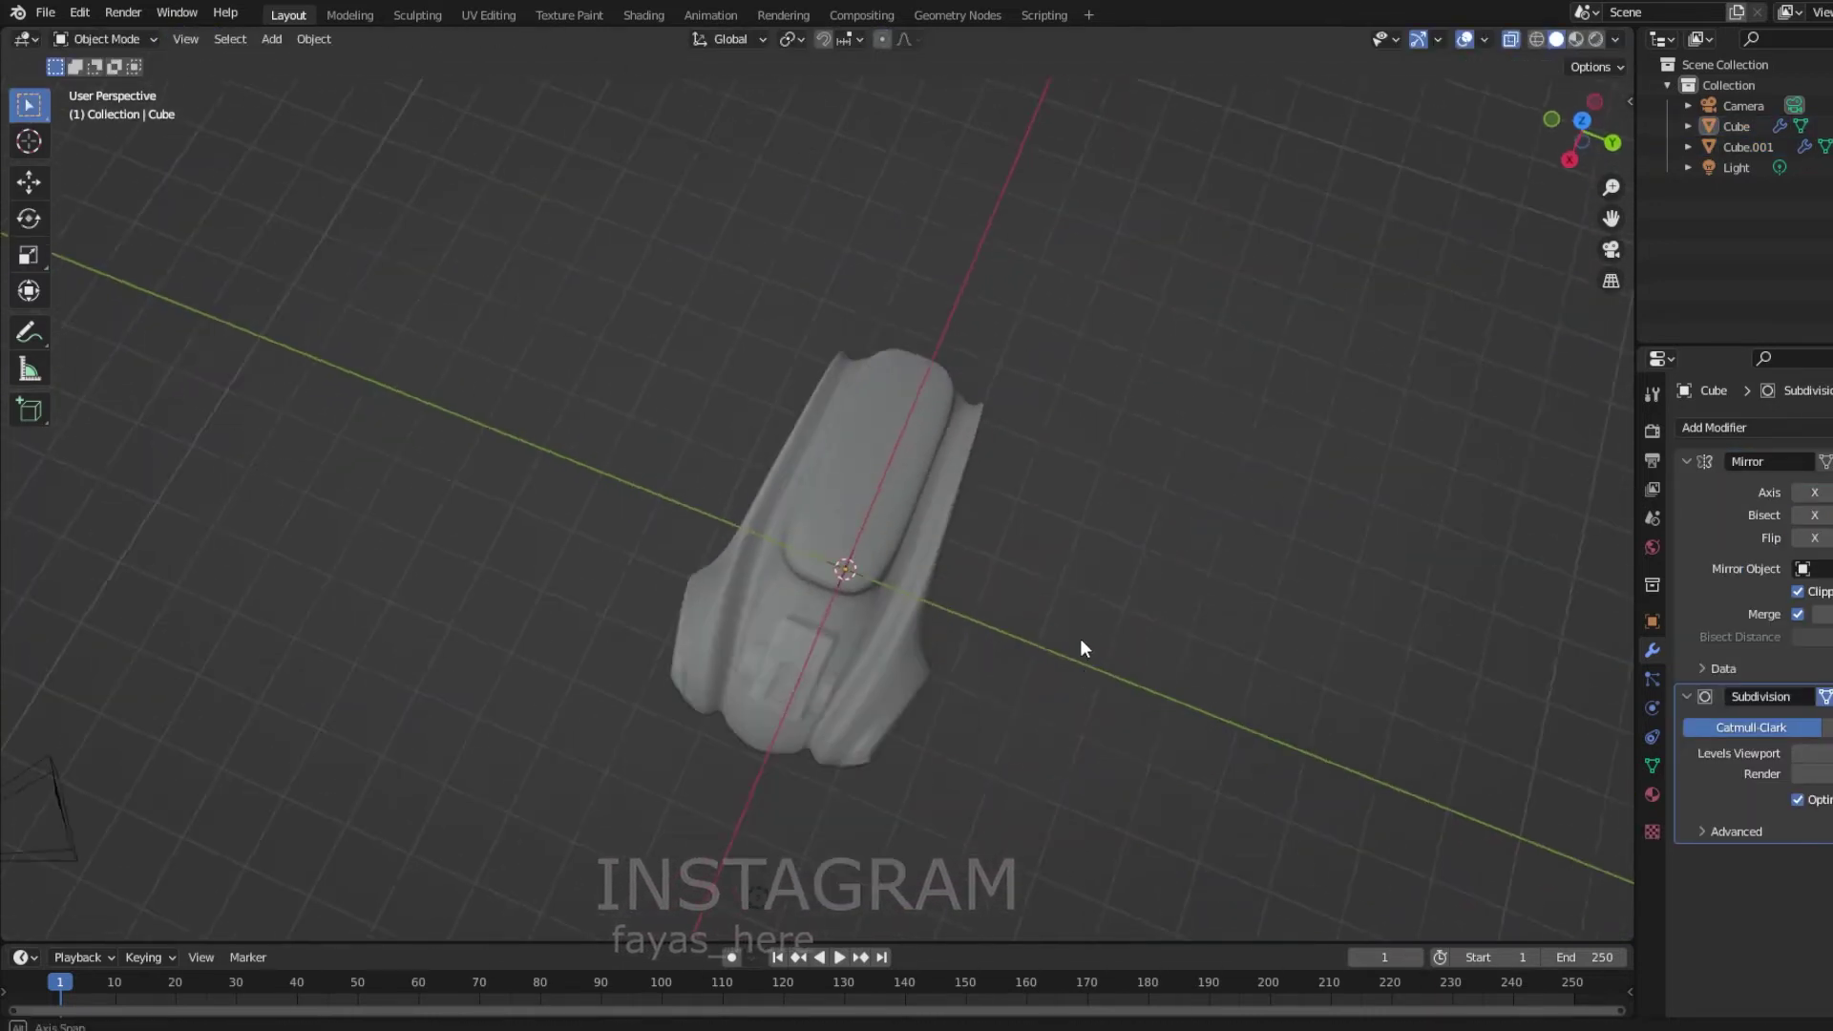
# Scale the new cube into a long bar and pull its end vertices with soft falloff.
pyautogui.press('s')
pyautogui.moveTo(922, 584)
pyautogui.mouseDown(button='middle')
pyautogui.moveTo(853, 621)
pyautogui.moveTo(785, 529)
pyautogui.mouseUp(button='middle')
pyautogui.click(853, 620)
pyautogui.press('Tab')
pyautogui.press('s')
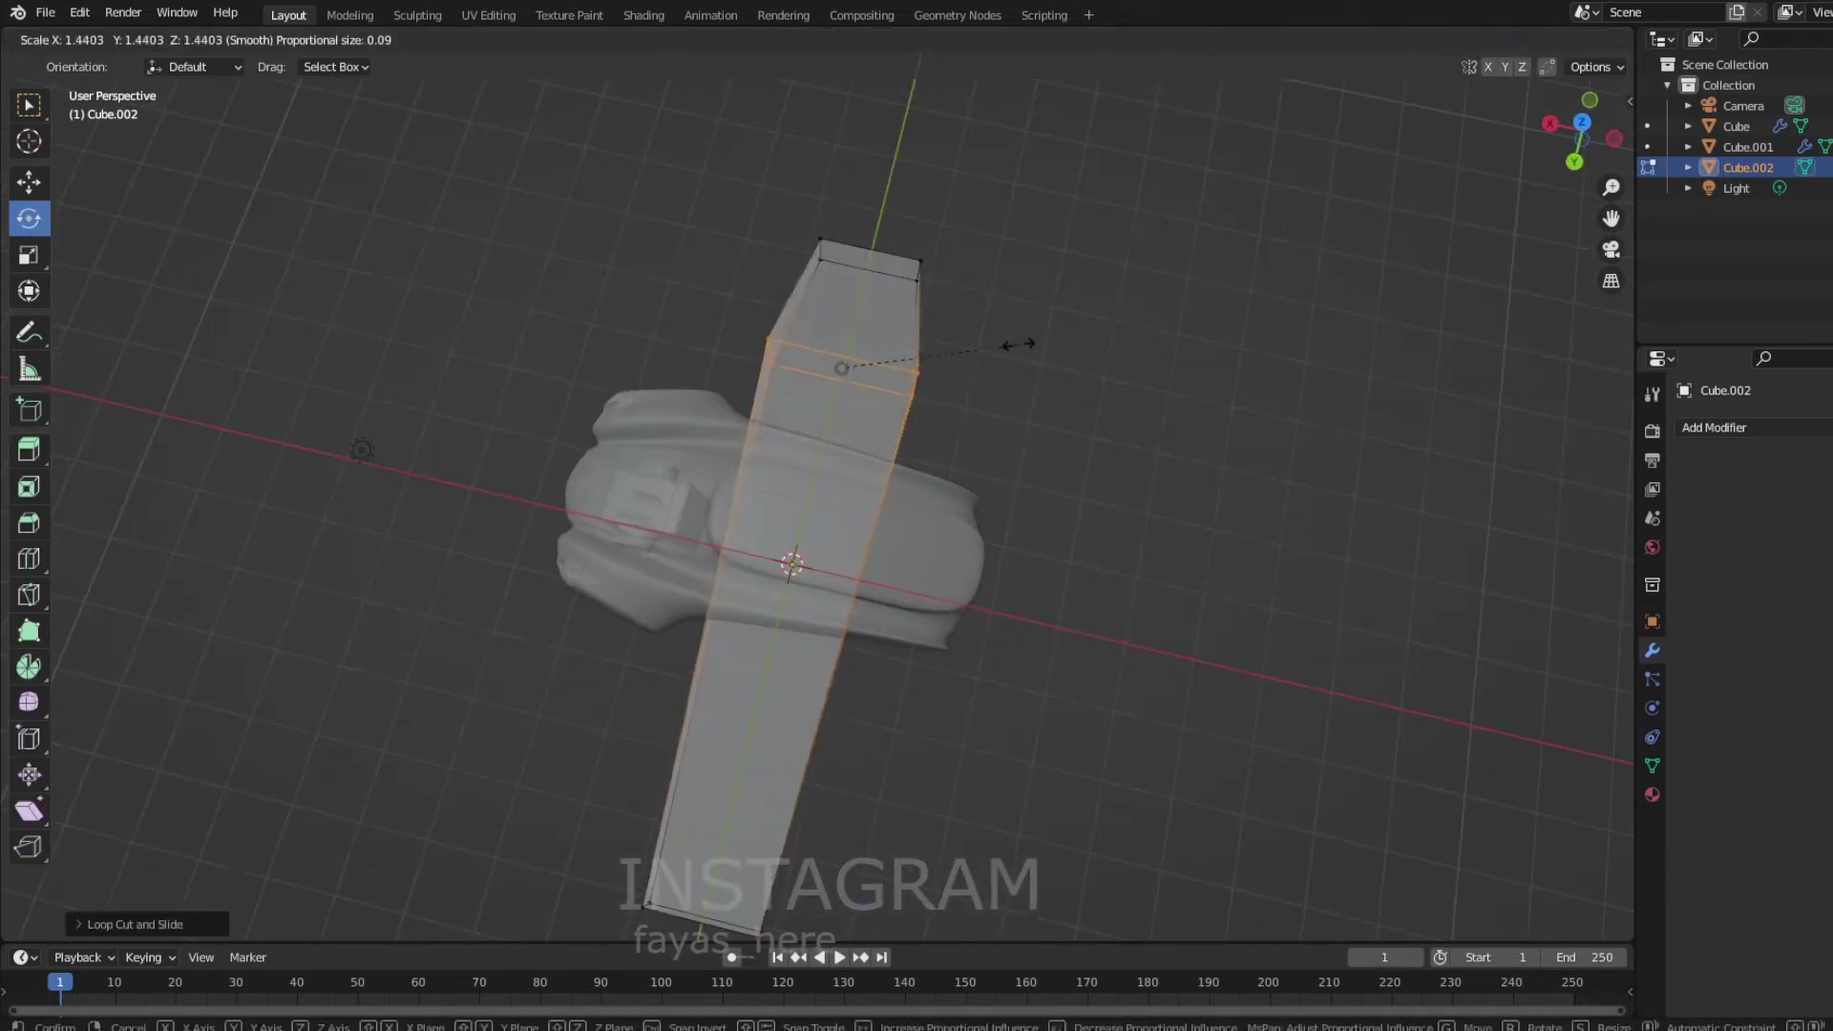
pyautogui.click(864, 819)
pyautogui.press('g')
pyautogui.click(956, 754)
# Smooth the arm with Subdivision, add an edge loop and pinch its end loops.
pyautogui.hotkey('ctrl', '1')
pyautogui.hotkey('ctrl', 'r')
pyautogui.click(606, 684)
pyautogui.moveTo(956, 754)
pyautogui.mouseDown(button='middle')
pyautogui.moveTo(668, 668)
pyautogui.moveTo(991, 799)
pyautogui.mouseUp(button='middle')
pyautogui.press('s')
pyautogui.click(573, 697)
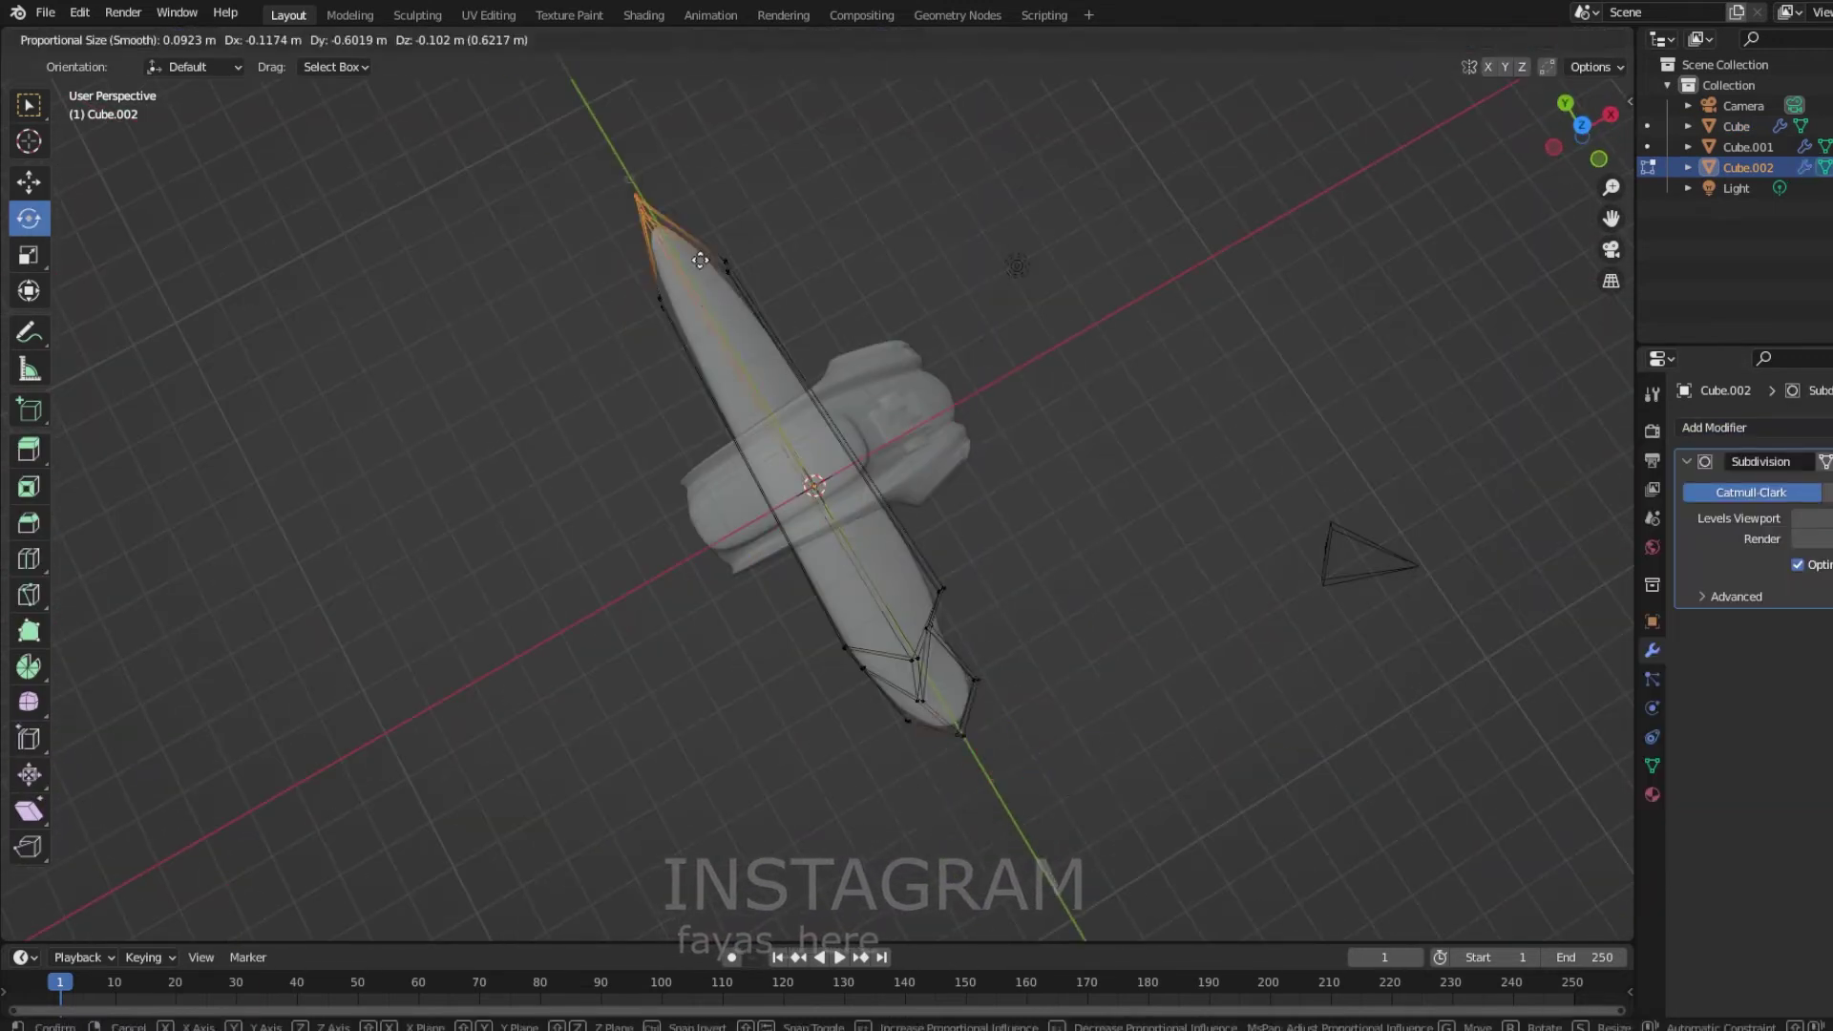
pyautogui.click(700, 259)
pyautogui.moveTo(700, 260); pyautogui.dragTo(859, 613, button='middle')
# Check the smoothed arm in Object Mode, then resume editing near its end.
pyautogui.press('Tab')
pyautogui.moveTo(1104, 455); pyautogui.dragTo(1143, 761, button='middle')
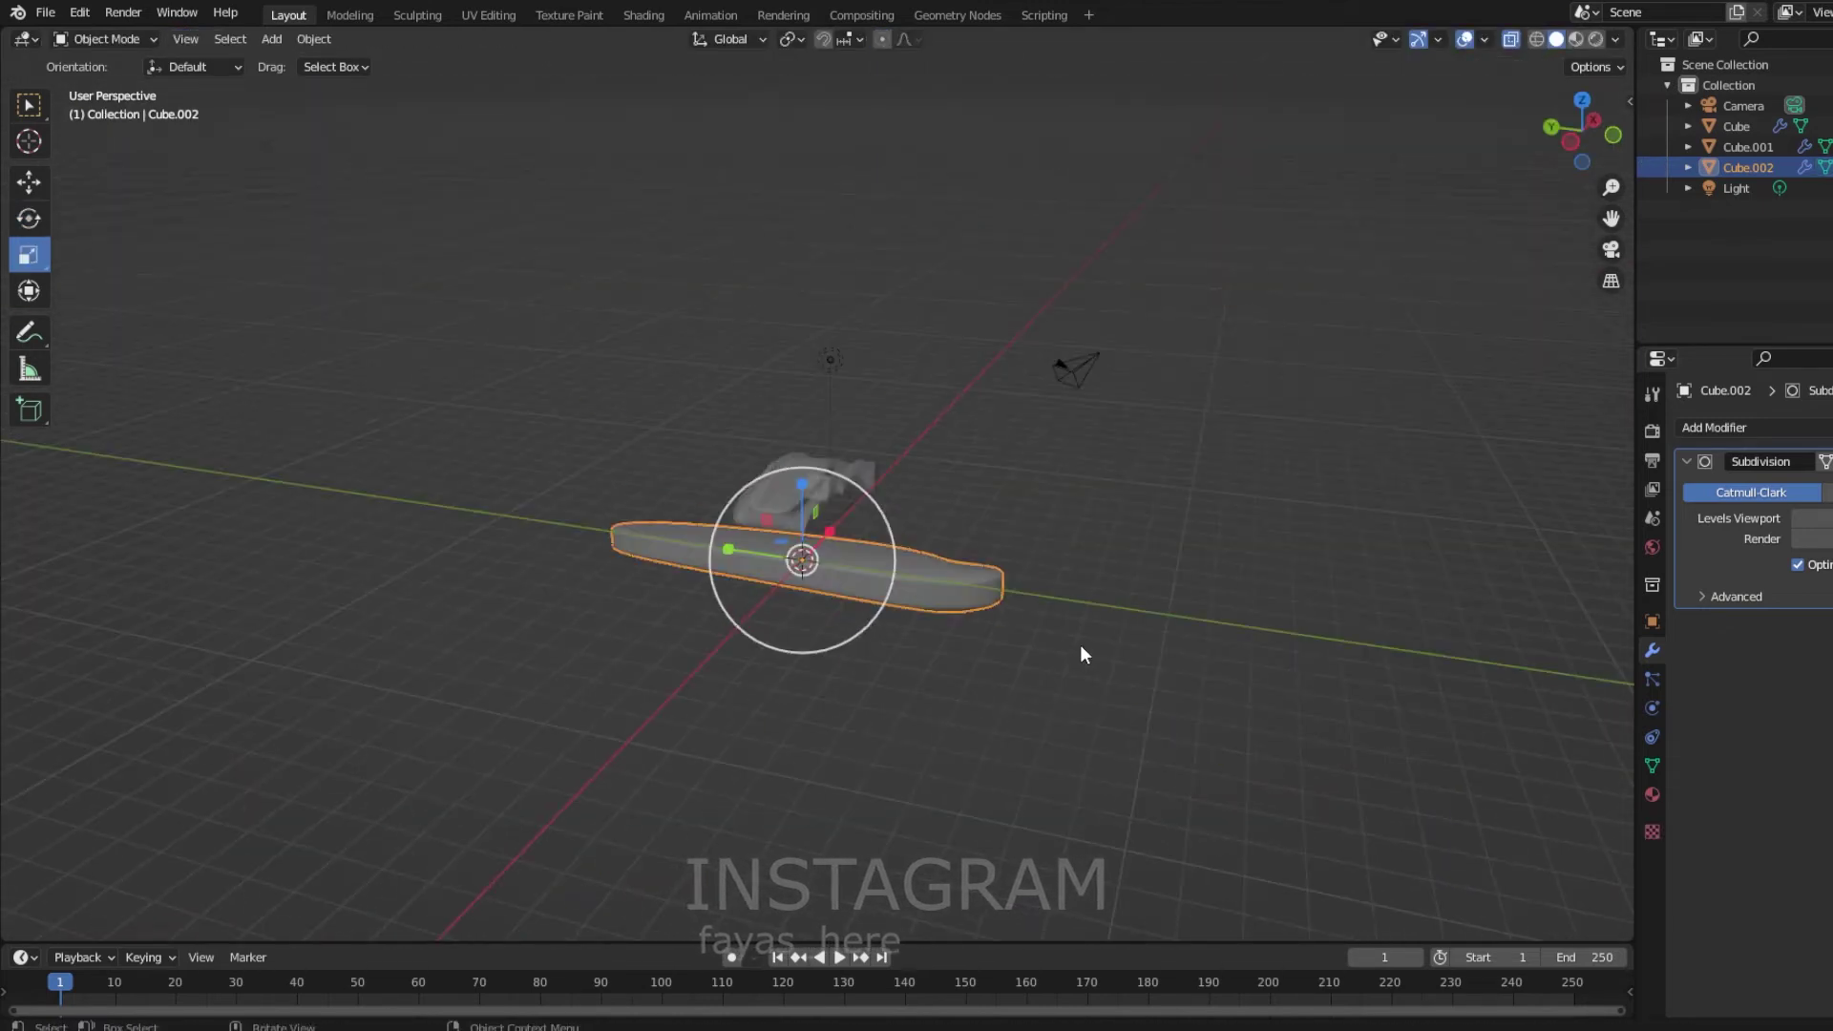
pyautogui.press('Tab')
pyautogui.scroll(8, 1079, 653)
pyautogui.moveTo(1191, 610)
pyautogui.mouseDown(button='middle')
pyautogui.moveTo(950, 491)
pyautogui.moveTo(1077, 671)
pyautogui.moveTo(946, 515)
pyautogui.mouseUp(button='middle')
# Knife-cut a socket outline near the arm's end and hide its face to open a hole.
pyautogui.press('k')
pyautogui.click(946, 516)
pyautogui.press('Return')
pyautogui.moveTo(1038, 627)
pyautogui.mouseDown(button='middle')
pyautogui.moveTo(1003, 369)
pyautogui.moveTo(1077, 573)
pyautogui.moveTo(880, 668)
pyautogui.moveTo(950, 702)
pyautogui.moveTo(945, 592)
pyautogui.moveTo(1156, 532)
pyautogui.moveTo(1142, 590)
pyautogui.moveTo(902, 598)
pyautogui.moveTo(871, 397)
pyautogui.moveTo(1072, 531)
pyautogui.moveTo(1040, 397)
pyautogui.moveTo(897, 675)
pyautogui.moveTo(994, 553)
pyautogui.mouseUp(button='middle')
pyautogui.click(951, 701)
pyautogui.press('h')
pyautogui.press('Tab')
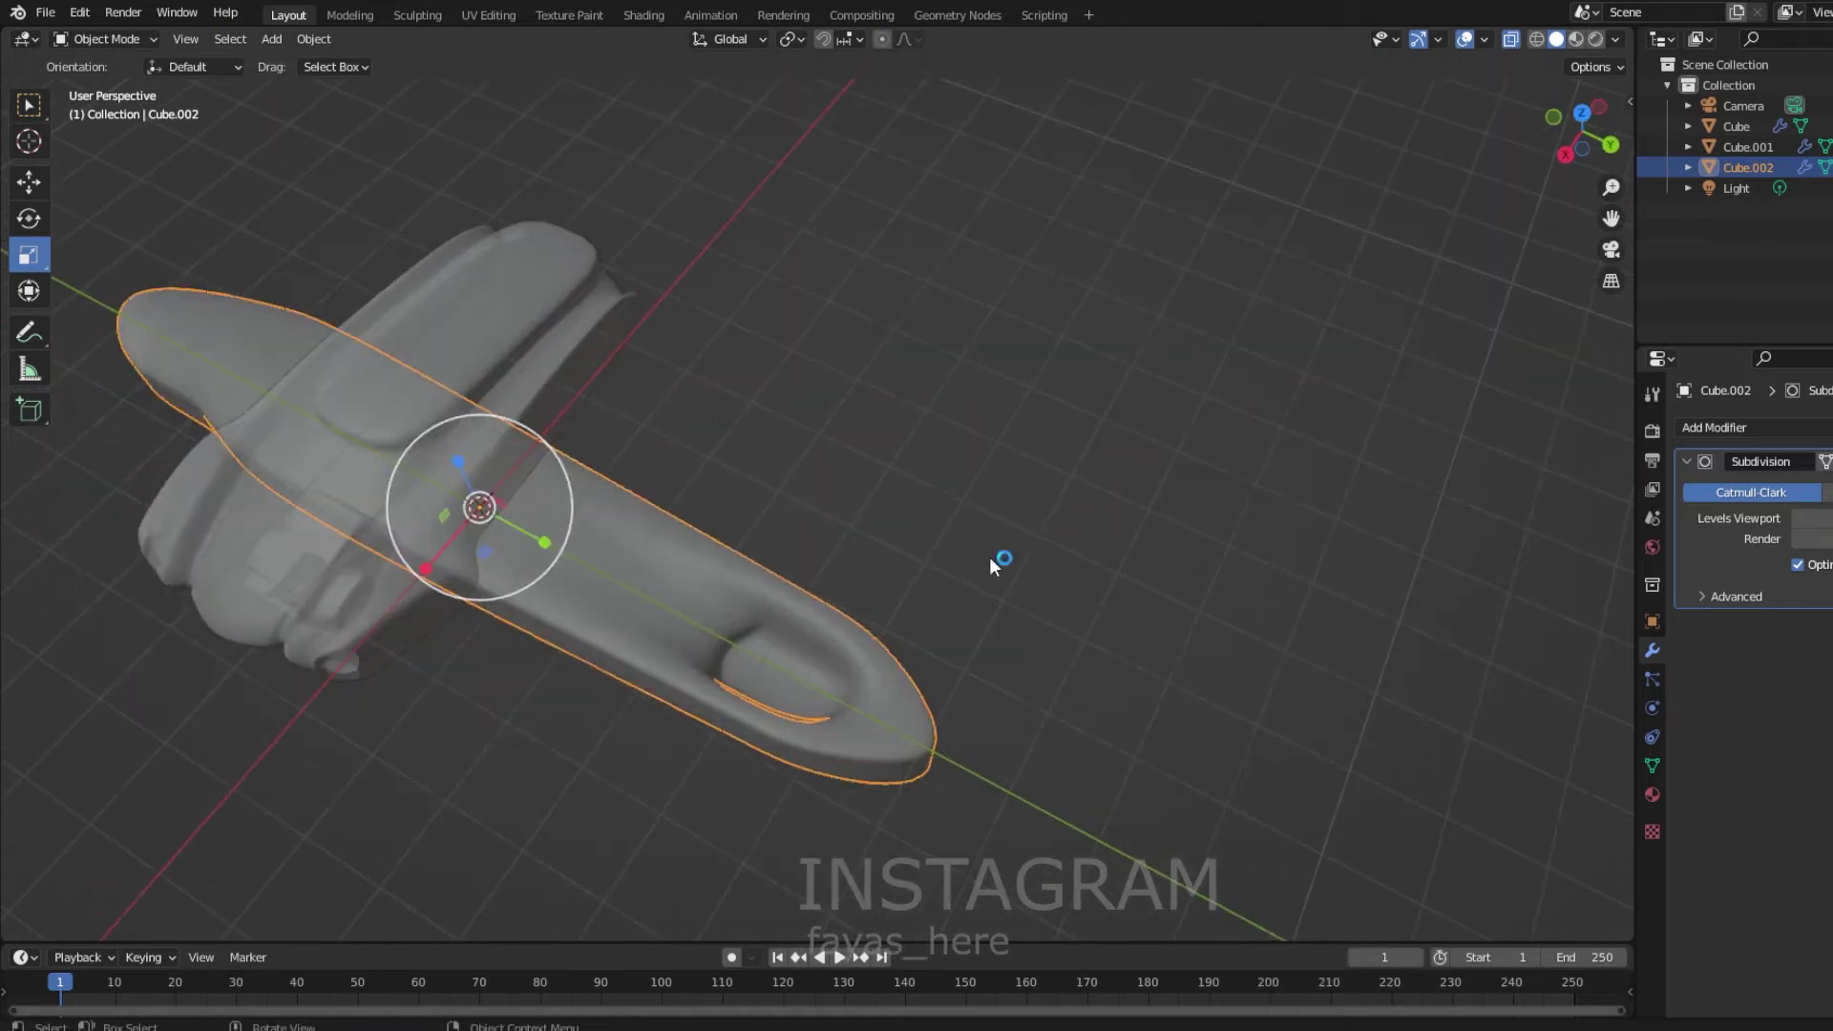
# Add a small cylinder to form a column through the arm.
pyautogui.hotkey('shift', 'a')
pyautogui.click(834, 621)
pyautogui.press('s')
pyautogui.click(910, 336)
pyautogui.moveTo(910, 336); pyautogui.dragTo(945, 693, button='middle')
pyautogui.press('Tab')
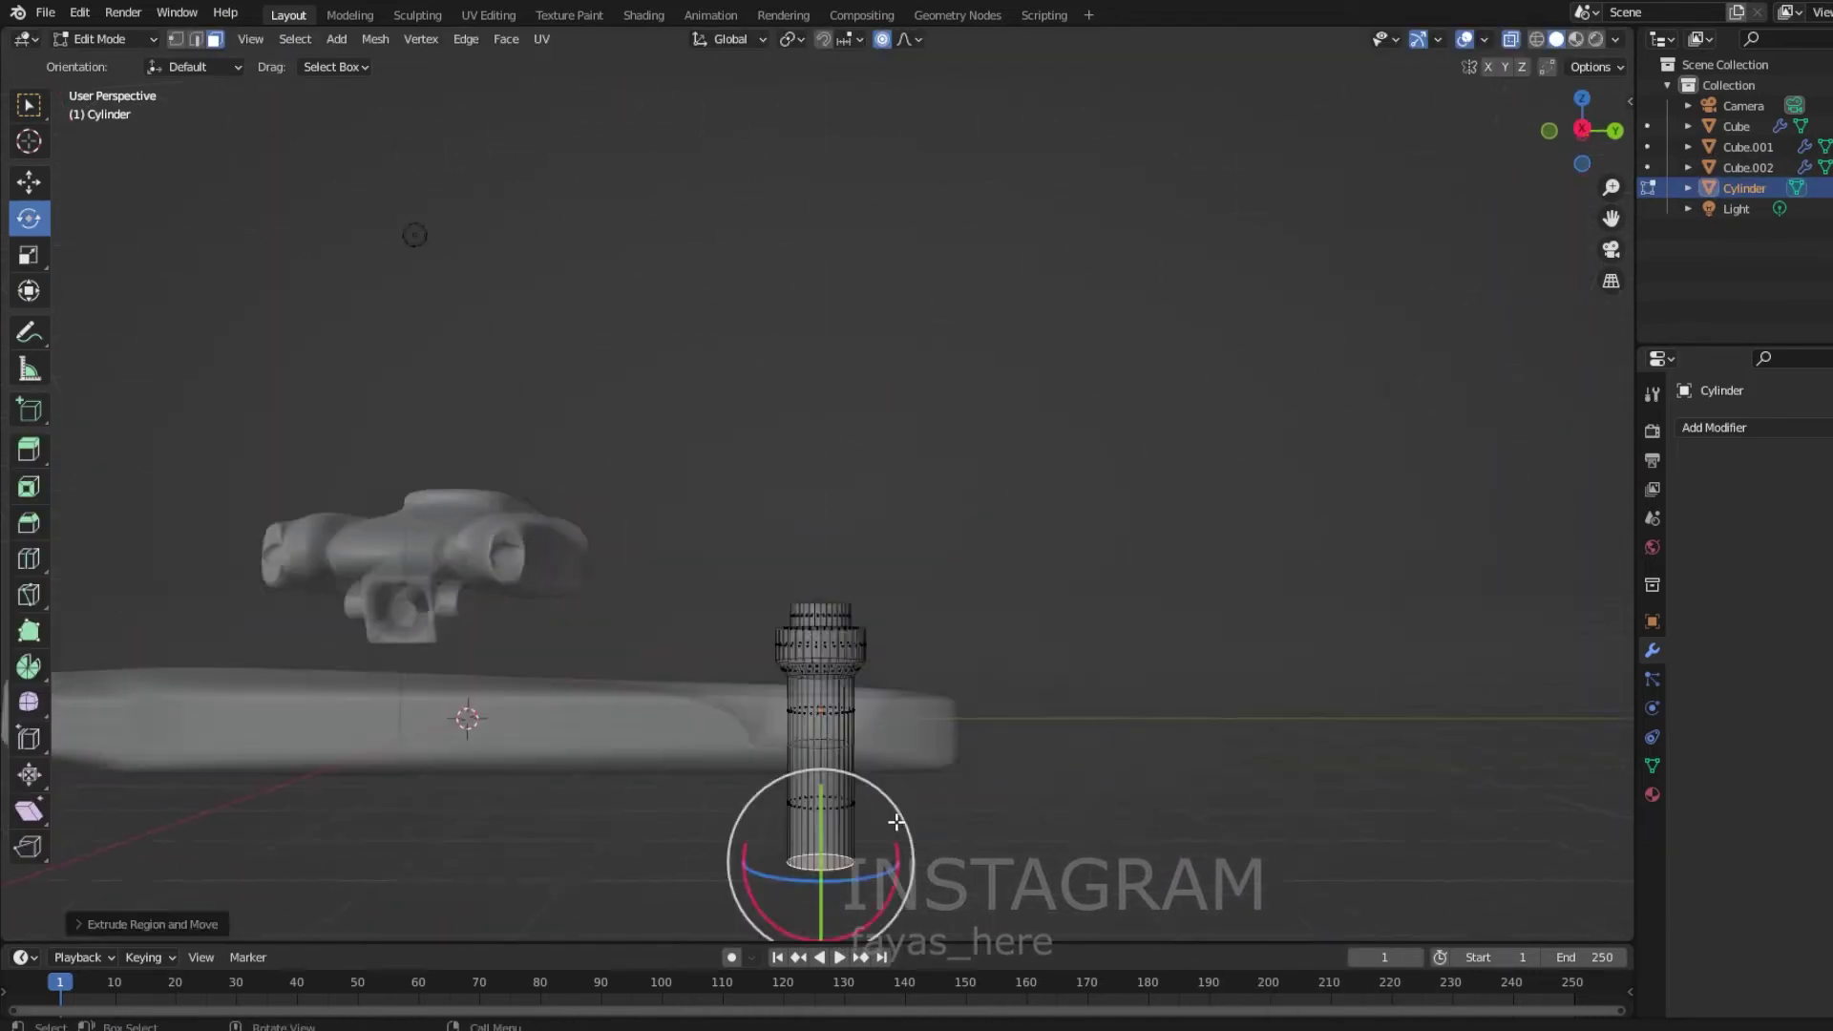
# Finish the cylinder leg, then add a plane and move it lower on the Z axis.
pyautogui.press('Tab')
pyautogui.moveTo(1098, 636)
pyautogui.mouseDown(button='middle')
pyautogui.moveTo(892, 544)
pyautogui.moveTo(1080, 643)
pyautogui.mouseUp(button='middle')
pyautogui.hotkey('shift', 'a')
pyautogui.click(1403, 111)
pyautogui.press('g')
pyautogui.press('z')
pyautogui.click(668, 270)
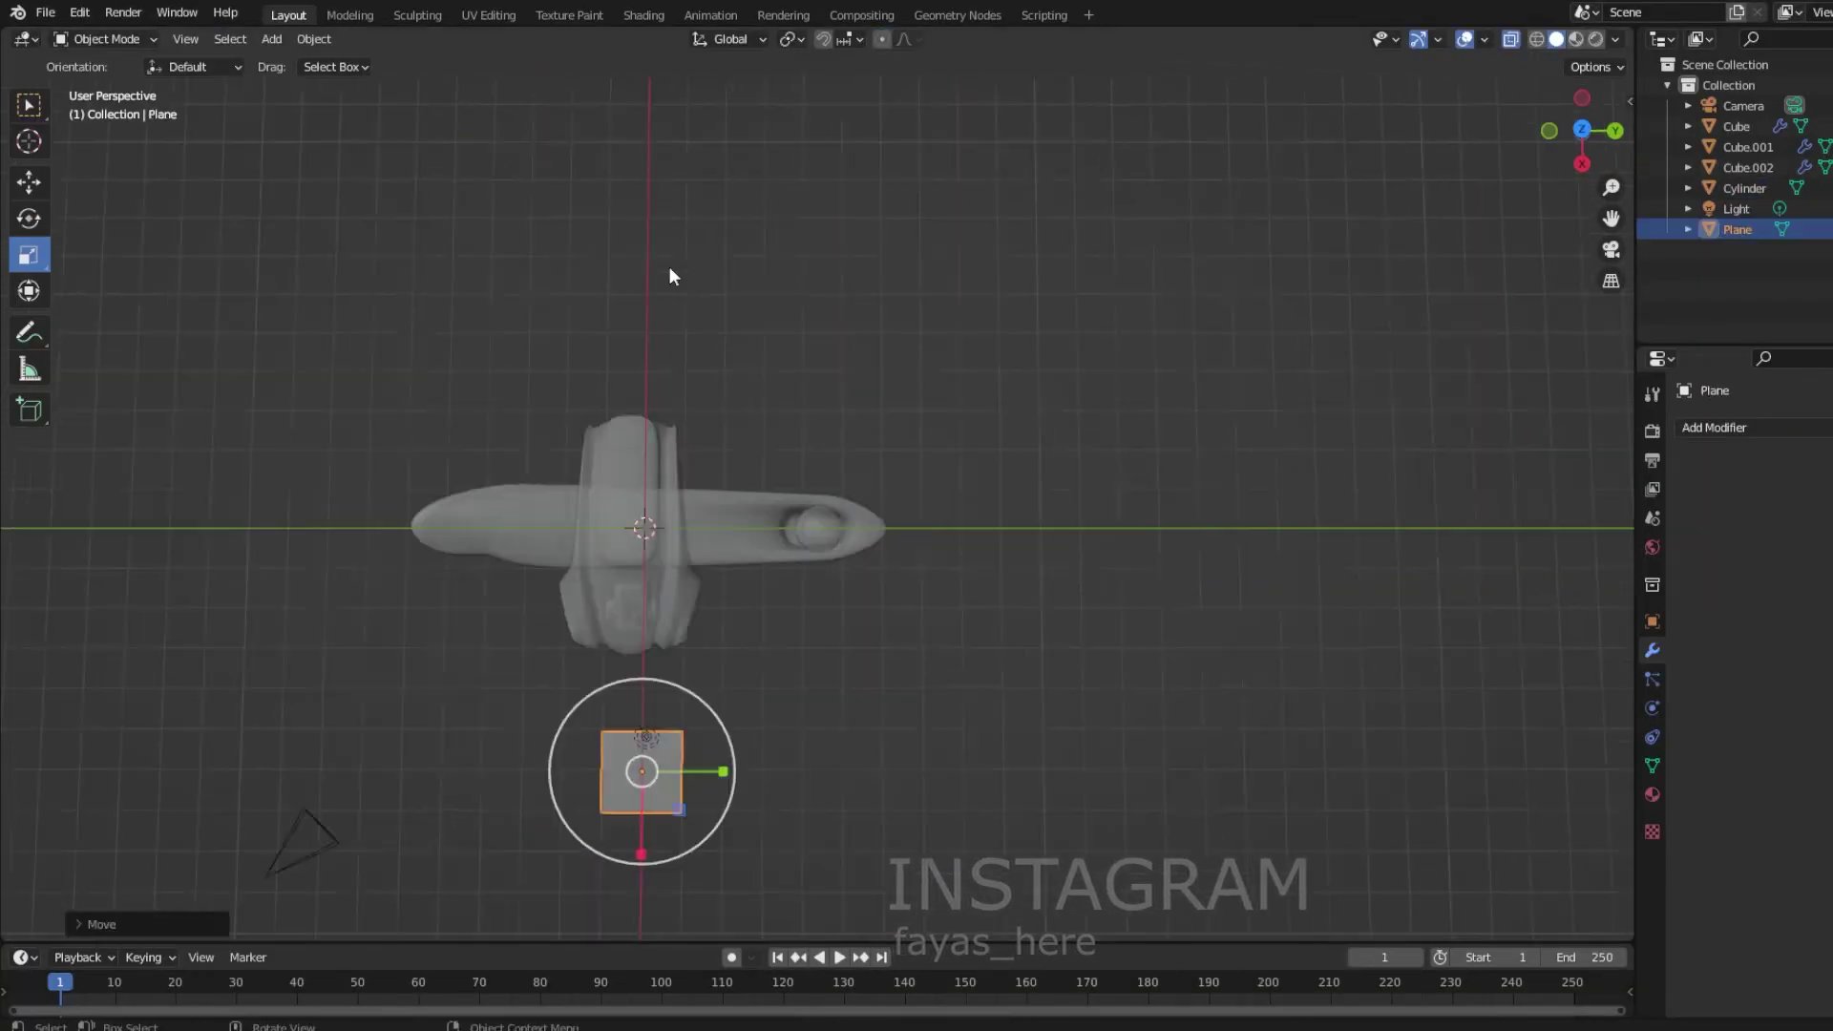
pyautogui.moveTo(669, 270); pyautogui.dragTo(48, 251, button='middle')
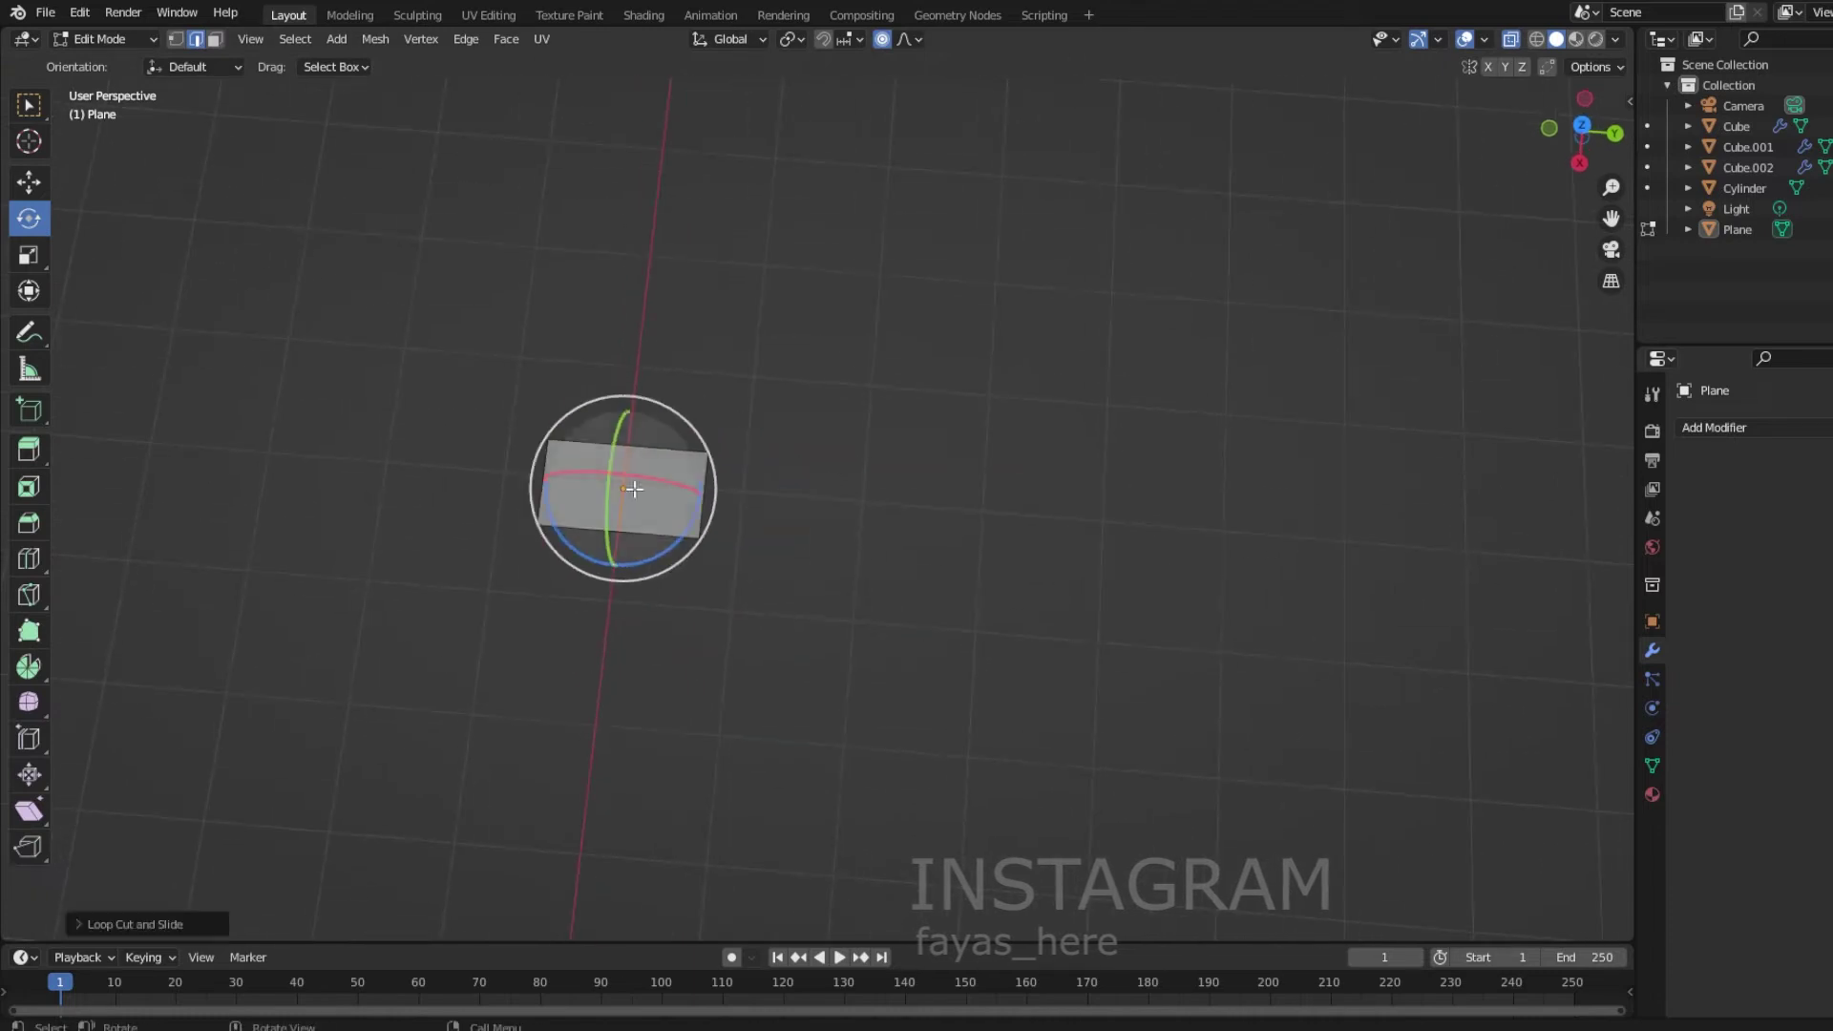
# Shape the plane into a propeller blade by moving its edges and tip vertices.
pyautogui.press('2')
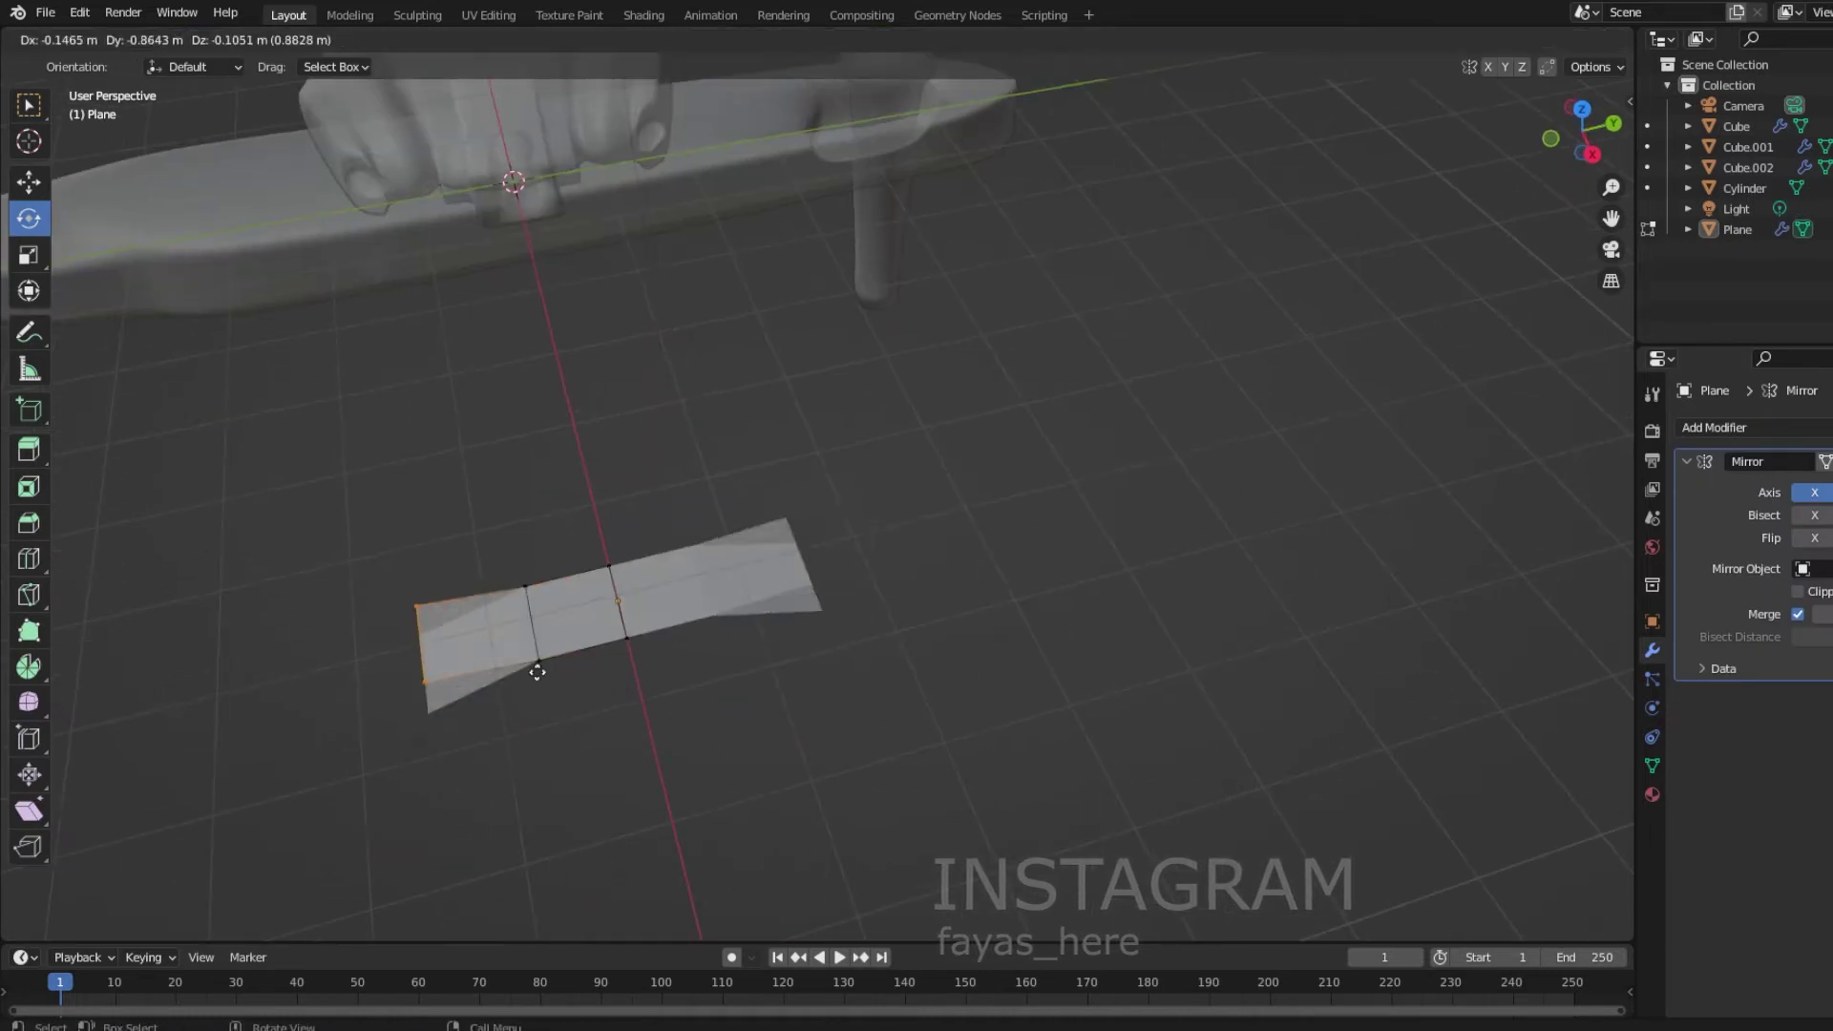
pyautogui.moveTo(532, 662)
pyautogui.mouseDown(button='middle')
pyautogui.moveTo(983, 757)
pyautogui.moveTo(916, 668)
pyautogui.moveTo(801, 707)
pyautogui.mouseUp(button='middle')
pyautogui.press('1')
pyautogui.press('g')
pyautogui.click(908, 661)
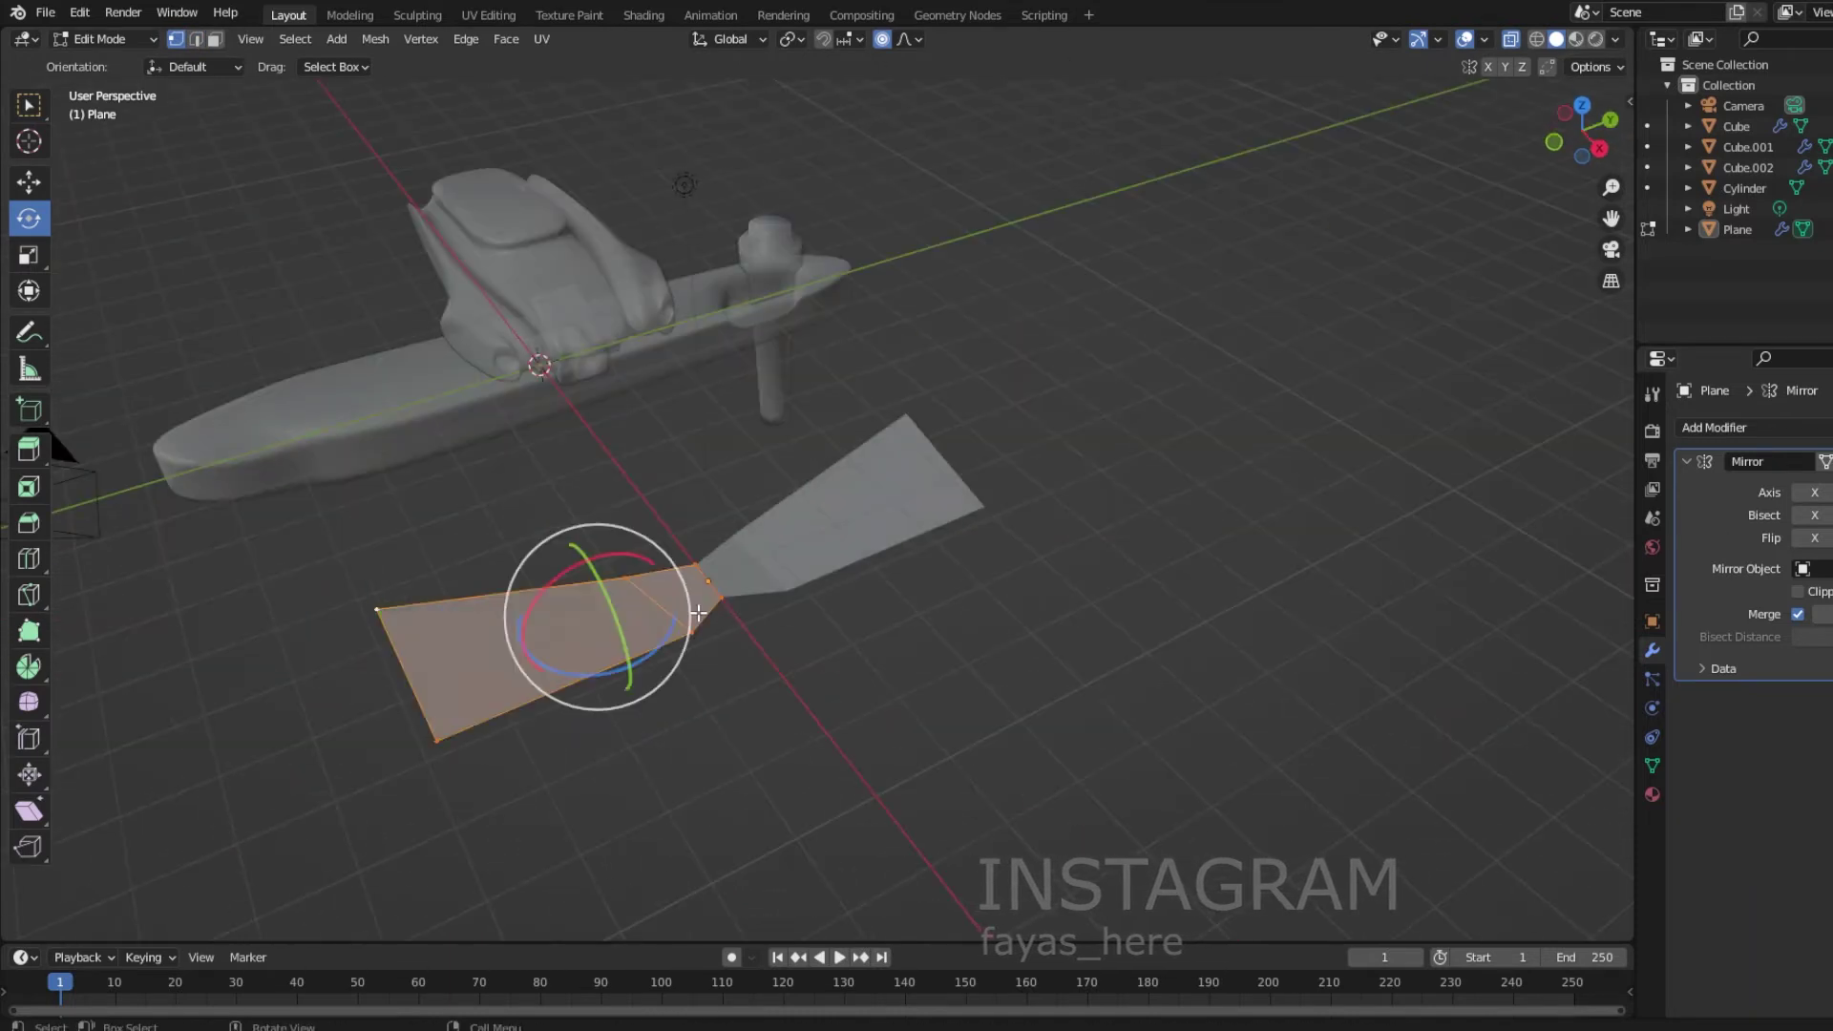
pyautogui.click(659, 612)
pyautogui.moveTo(658, 612)
pyautogui.mouseDown(button='middle')
pyautogui.moveTo(764, 668)
pyautogui.moveTo(907, 865)
pyautogui.moveTo(1268, 655)
pyautogui.moveTo(789, 494)
pyautogui.moveTo(307, 748)
pyautogui.mouseUp(button='middle')
pyautogui.scroll(5, 763, 668)
# Smooth the propeller with level-1 subdivision and an end edge loop, then raise it above the arm.
pyautogui.hotkey('ctrl', '1')
pyautogui.hotkey('ctrl', 'r')
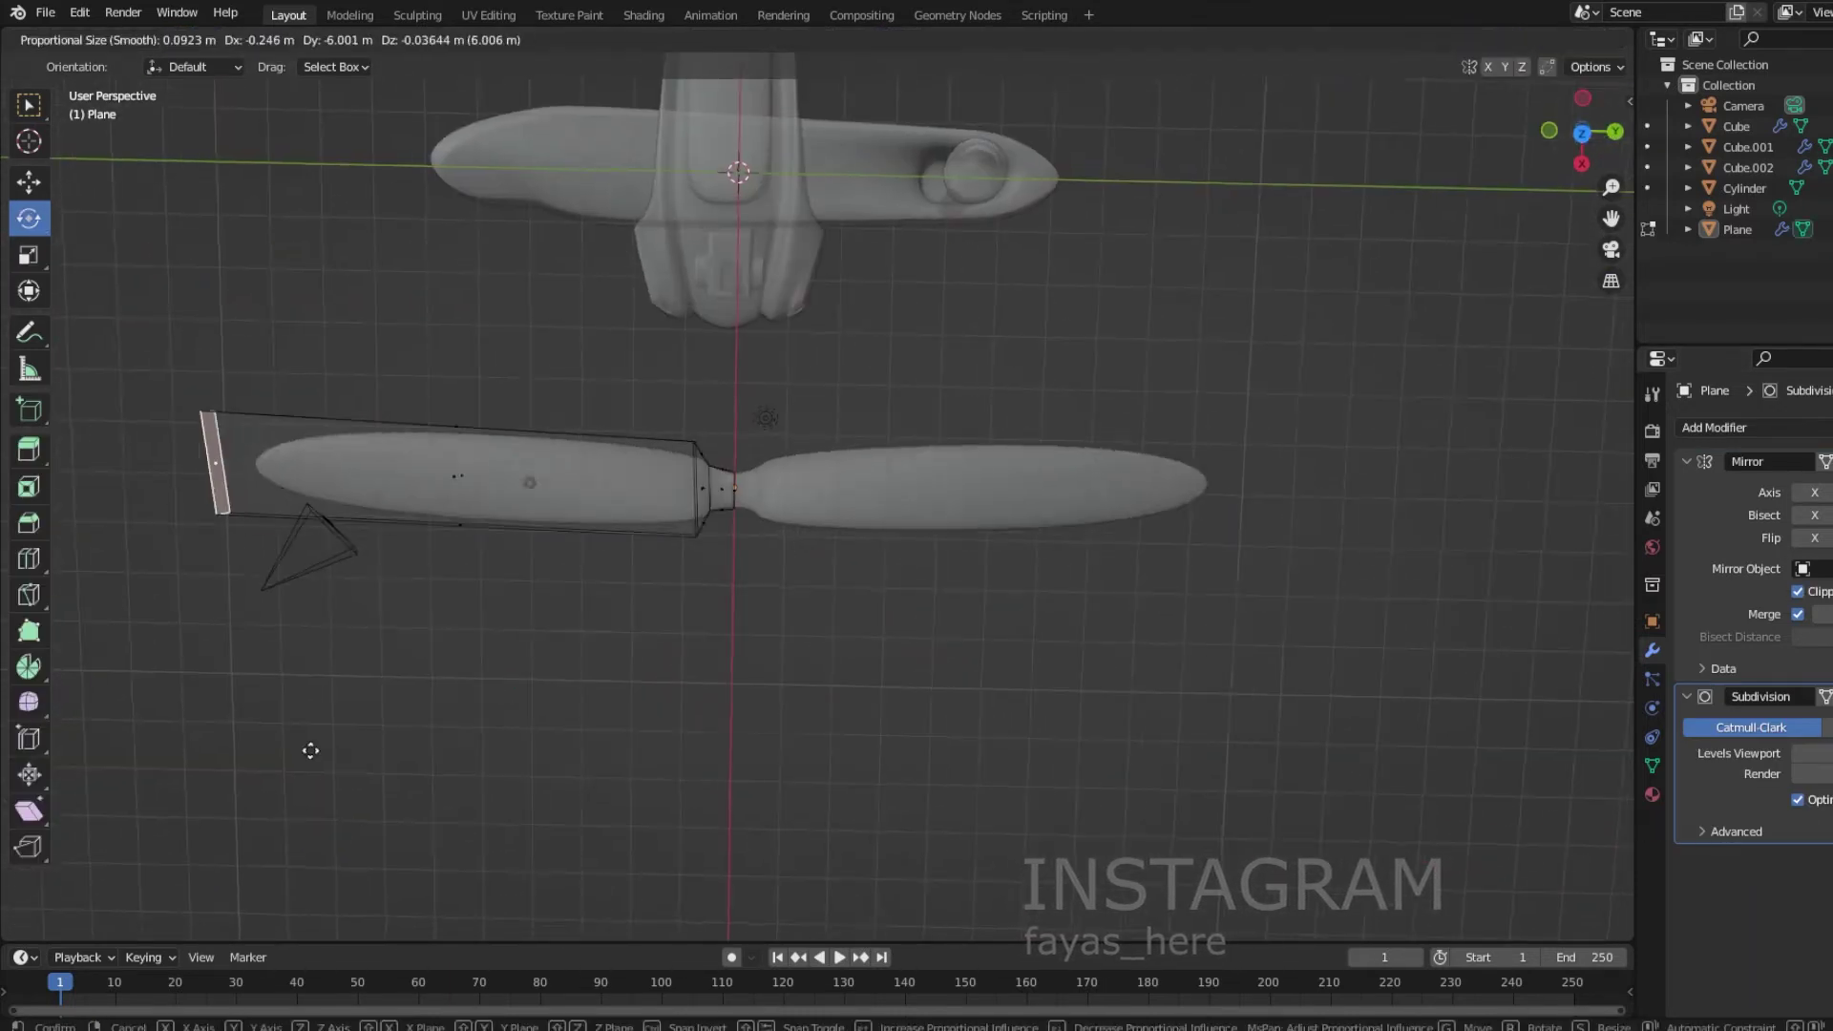
pyautogui.click(355, 540)
pyautogui.press('Tab')
pyautogui.moveTo(355, 539)
pyautogui.mouseDown(button='middle')
pyautogui.moveTo(1080, 506)
pyautogui.moveTo(815, 777)
pyautogui.mouseUp(button='middle')
pyautogui.press('g')
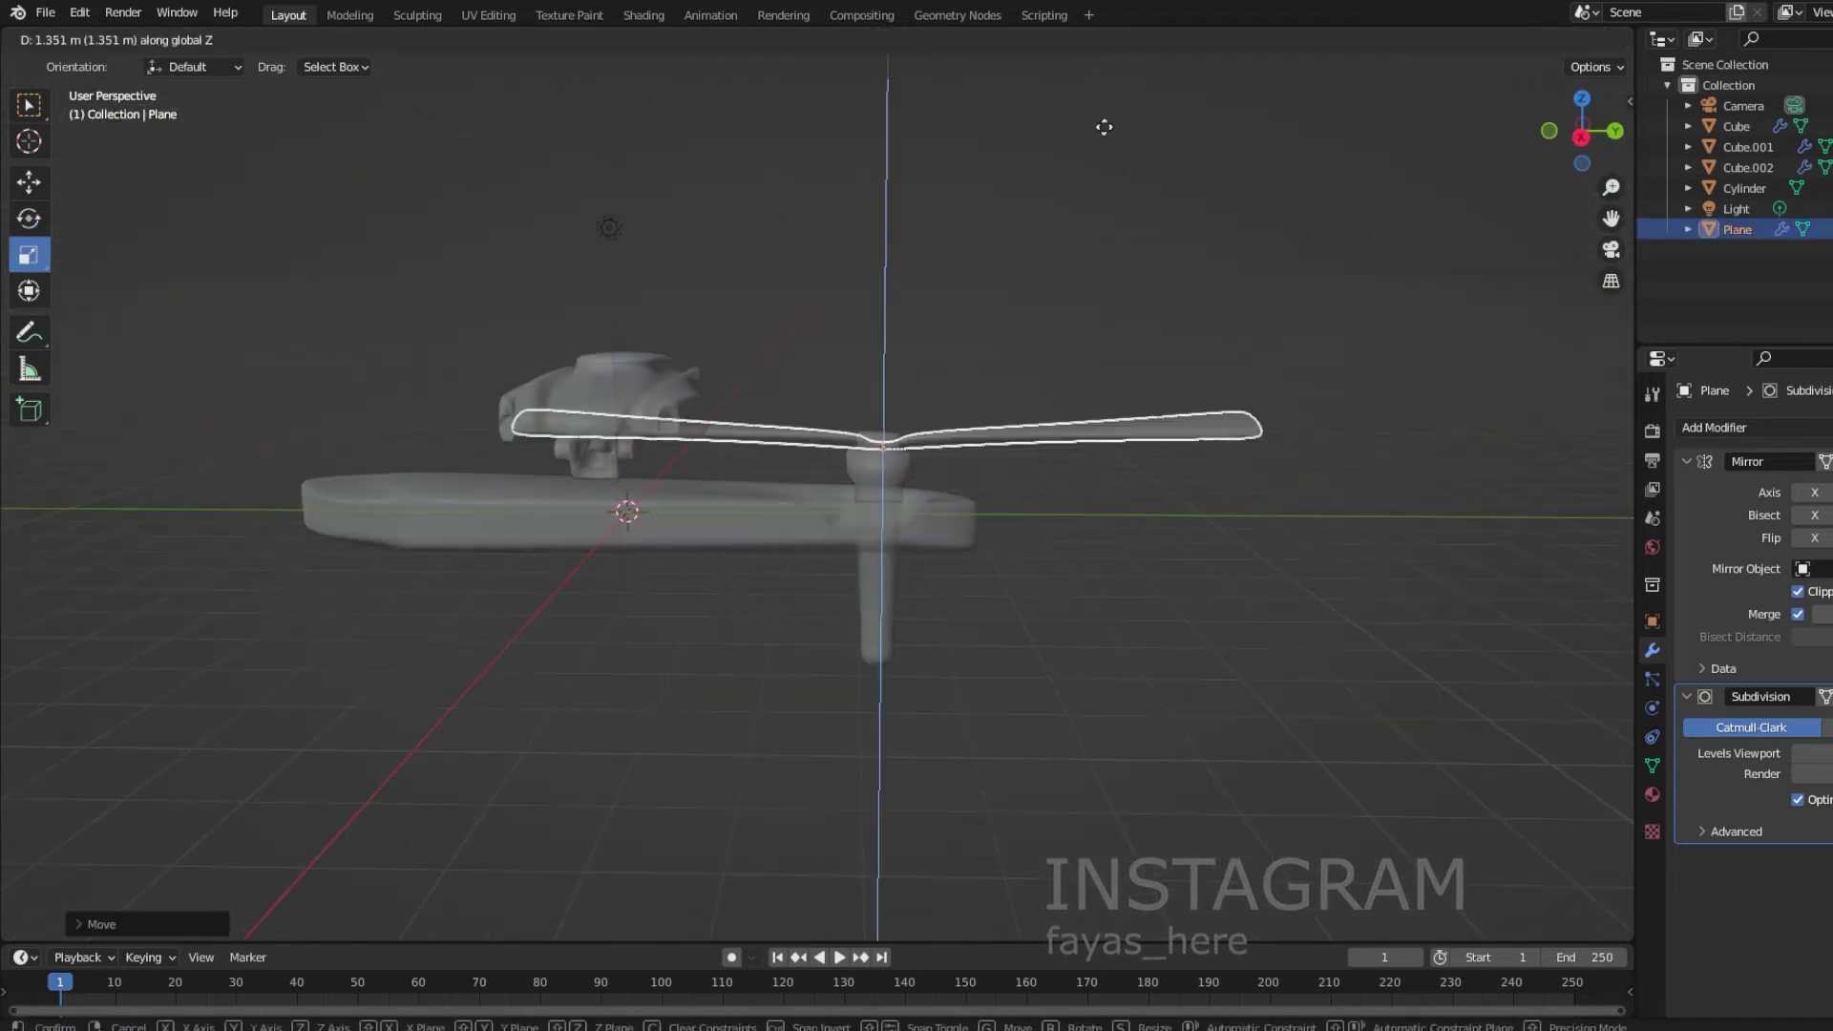
pyautogui.click(1029, 322)
pyautogui.scroll(4, 1029, 323)
# Select the arm, leg and propeller together and apply an object operation from the context menu.
pyautogui.scroll(-4, 1029, 323)
pyautogui.moveTo(1104, 278); pyautogui.dragTo(847, 728)
pyautogui.moveTo(847, 728); pyautogui.dragTo(930, 501, button='middle')
pyautogui.rightClick(930, 501)
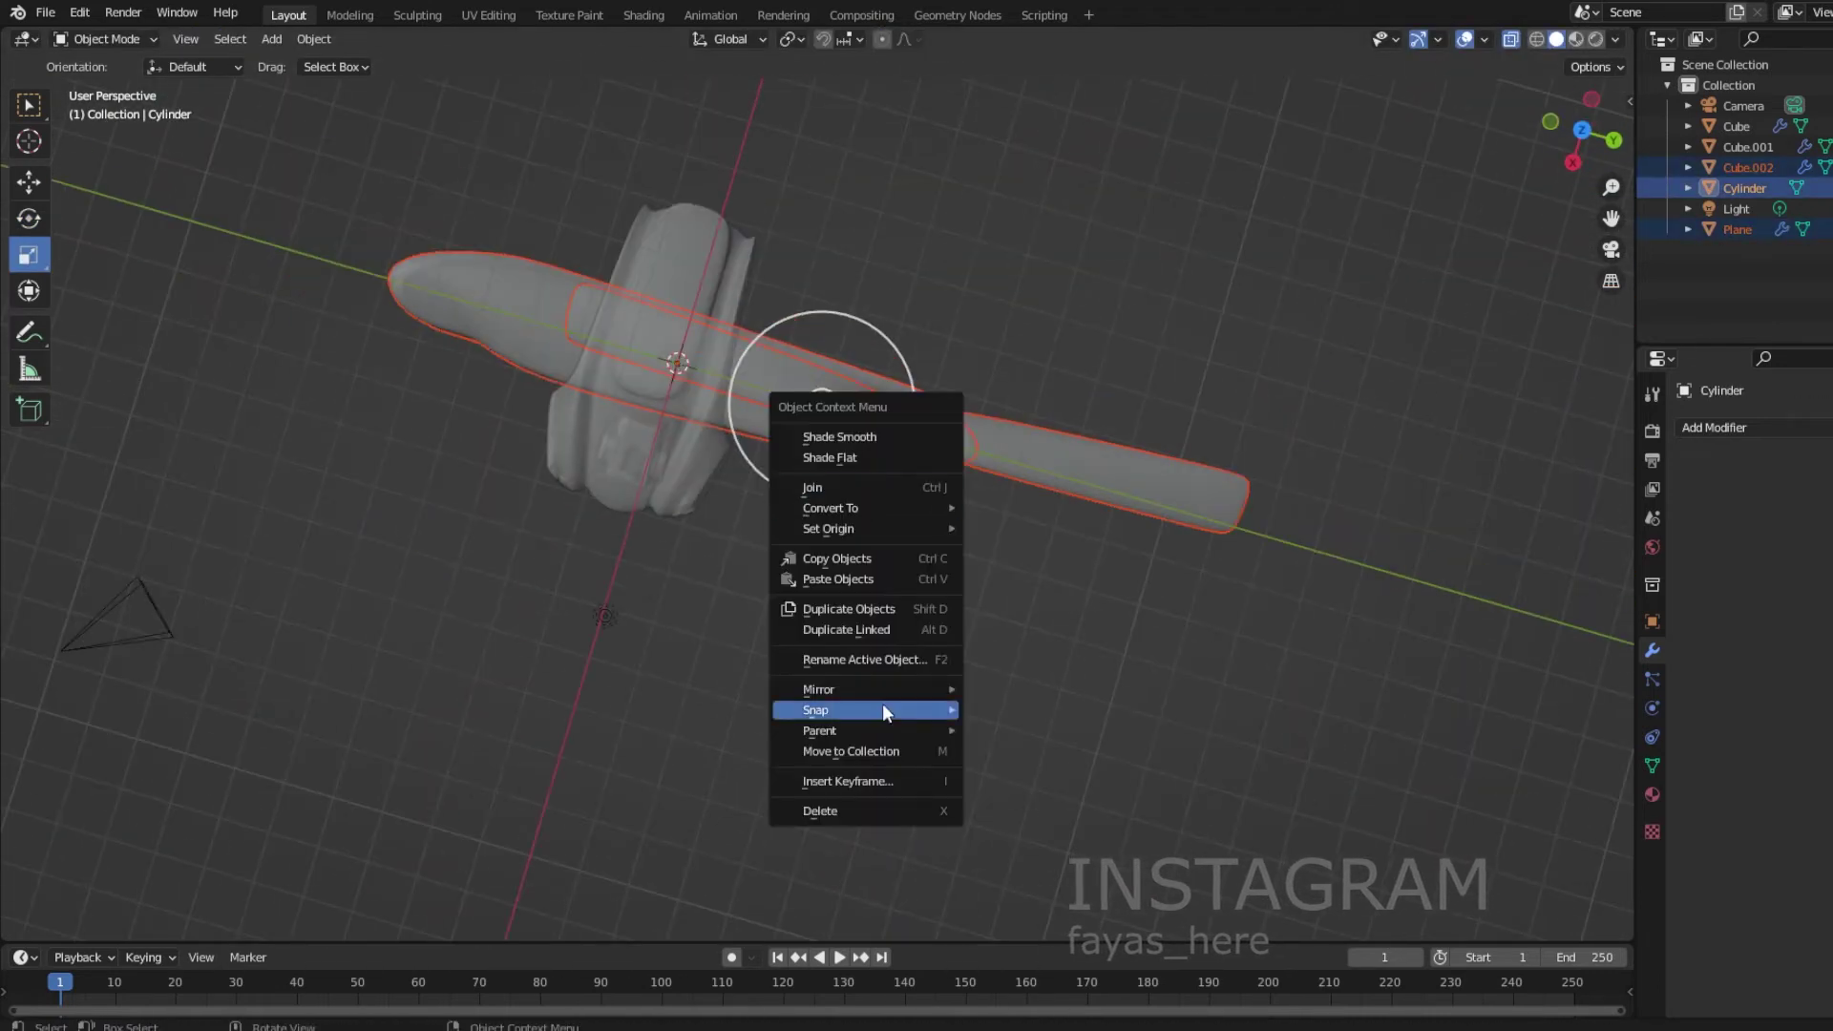
pyautogui.moveTo(878, 723); pyautogui.dragTo(758, 663, button='middle')
pyautogui.rightClick(758, 663)
pyautogui.click(687, 904)
# Resize the arm piece from the top view and enter its mesh editing.
pyautogui.press('KP_7')
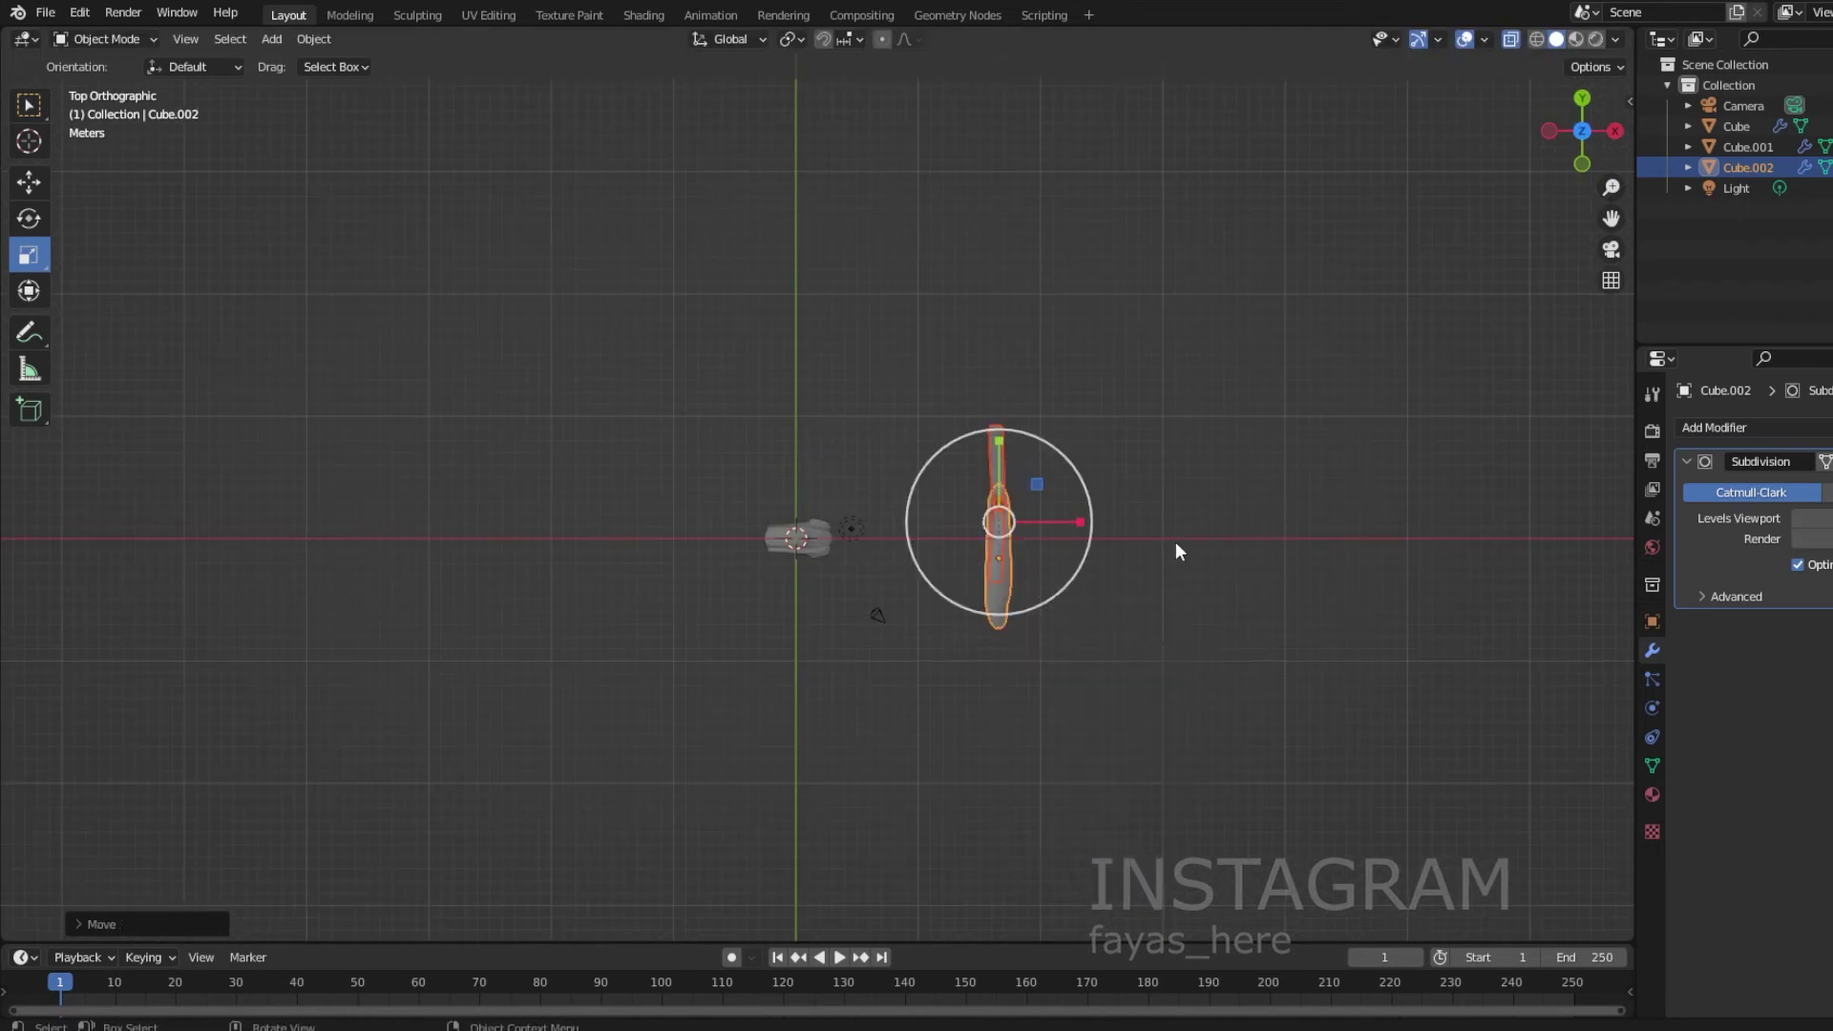
pyautogui.click(957, 797)
pyautogui.moveTo(957, 798); pyautogui.dragTo(903, 740, button='middle')
pyautogui.press('Tab')
pyautogui.scroll(2, 903, 739)
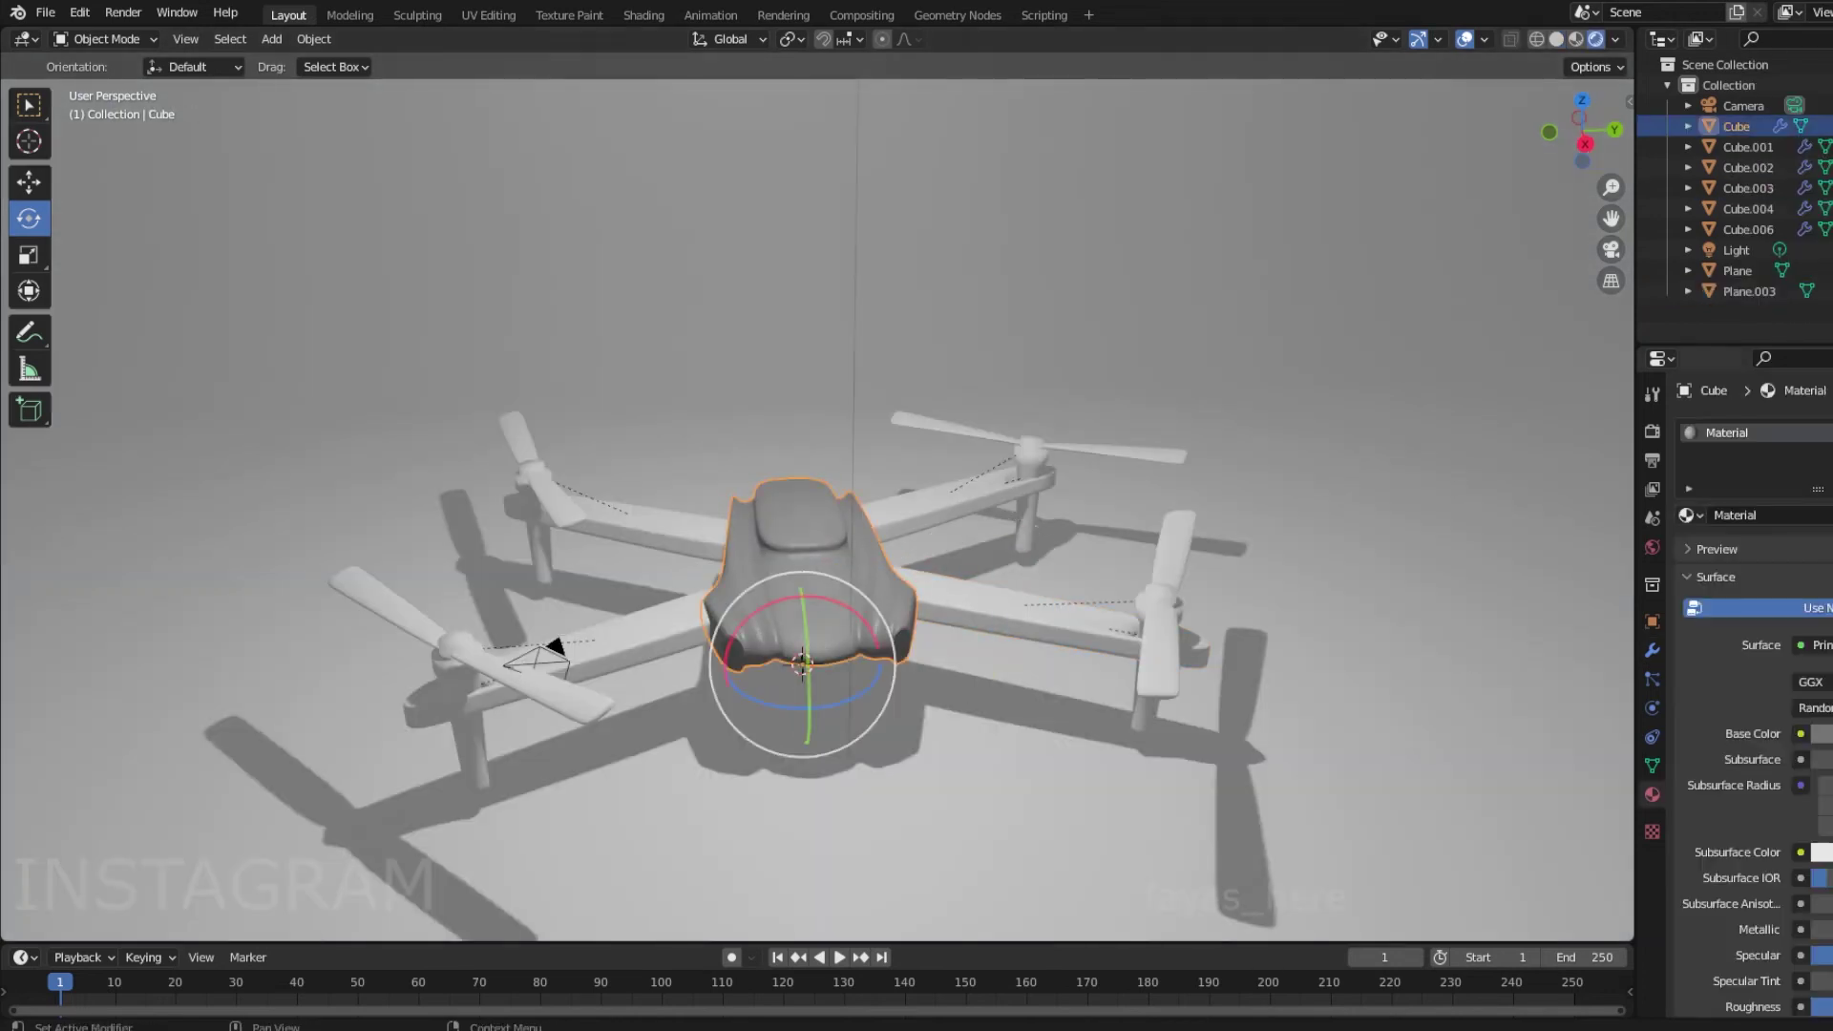
# Assign an existing material to the right and front-left propellers.
pyautogui.click(1162, 611)
pyautogui.click(1689, 514)
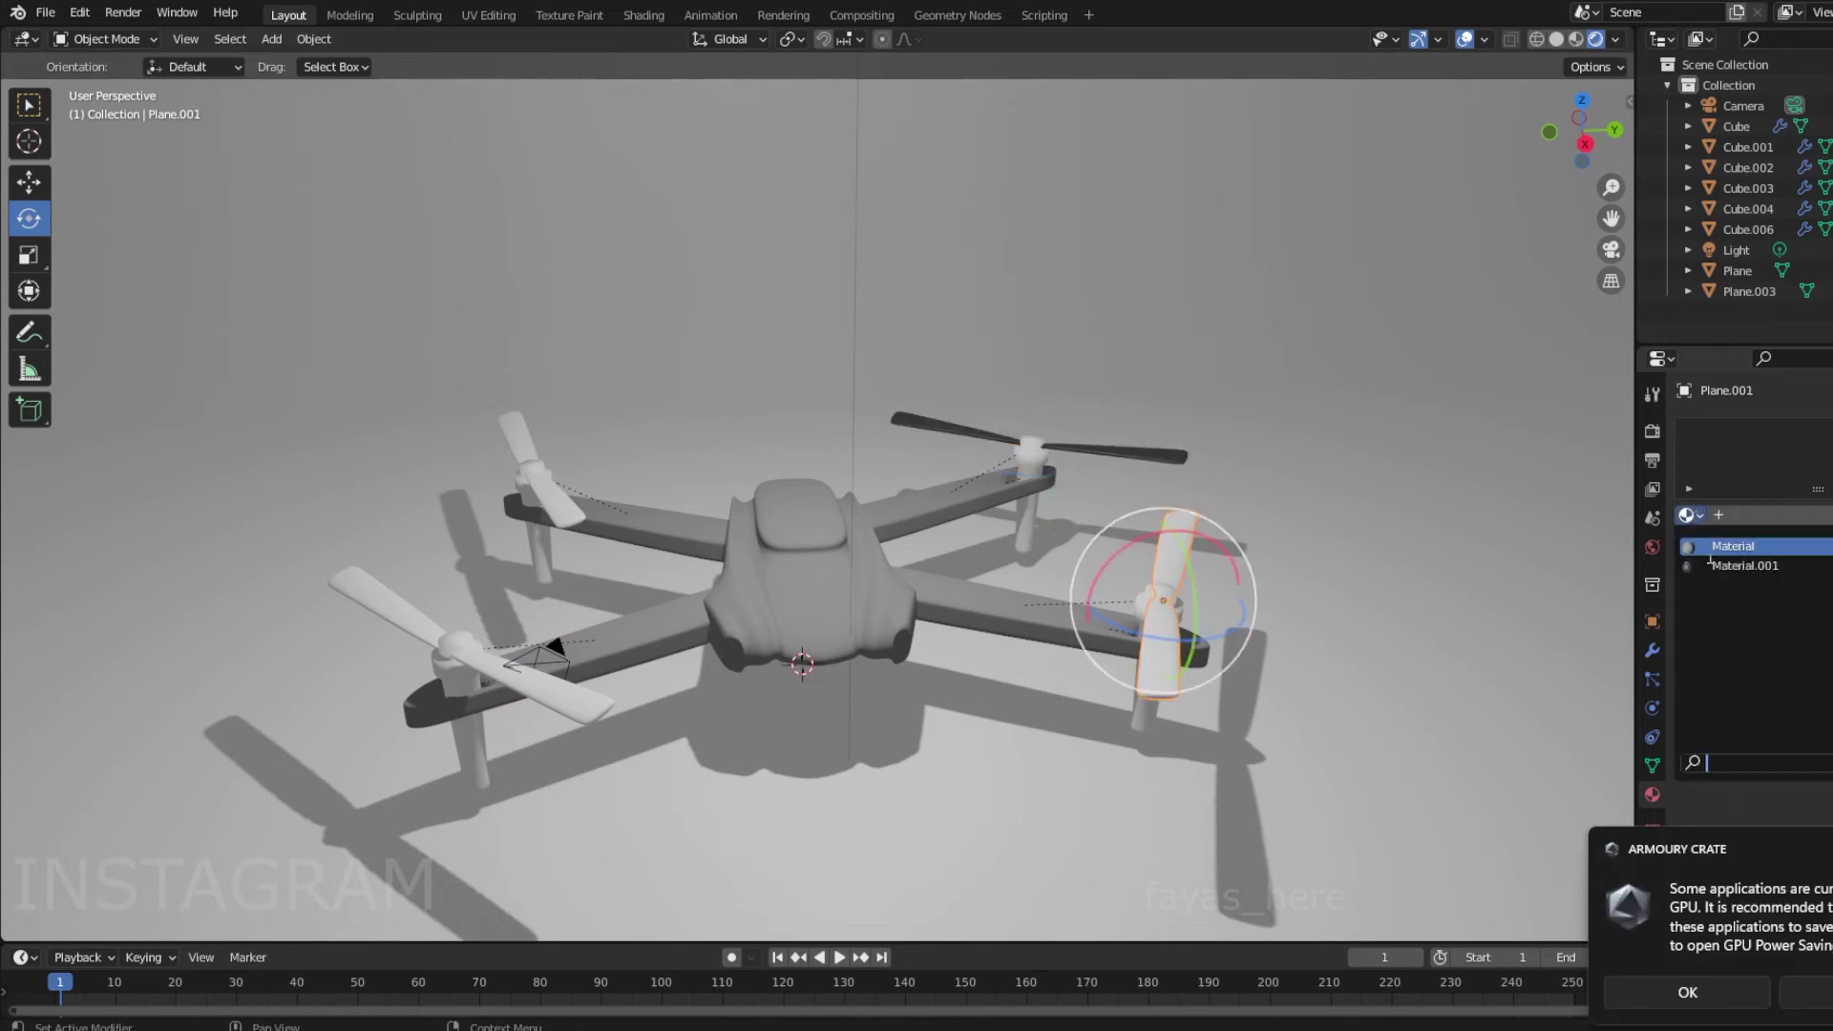
pyautogui.click(503, 637)
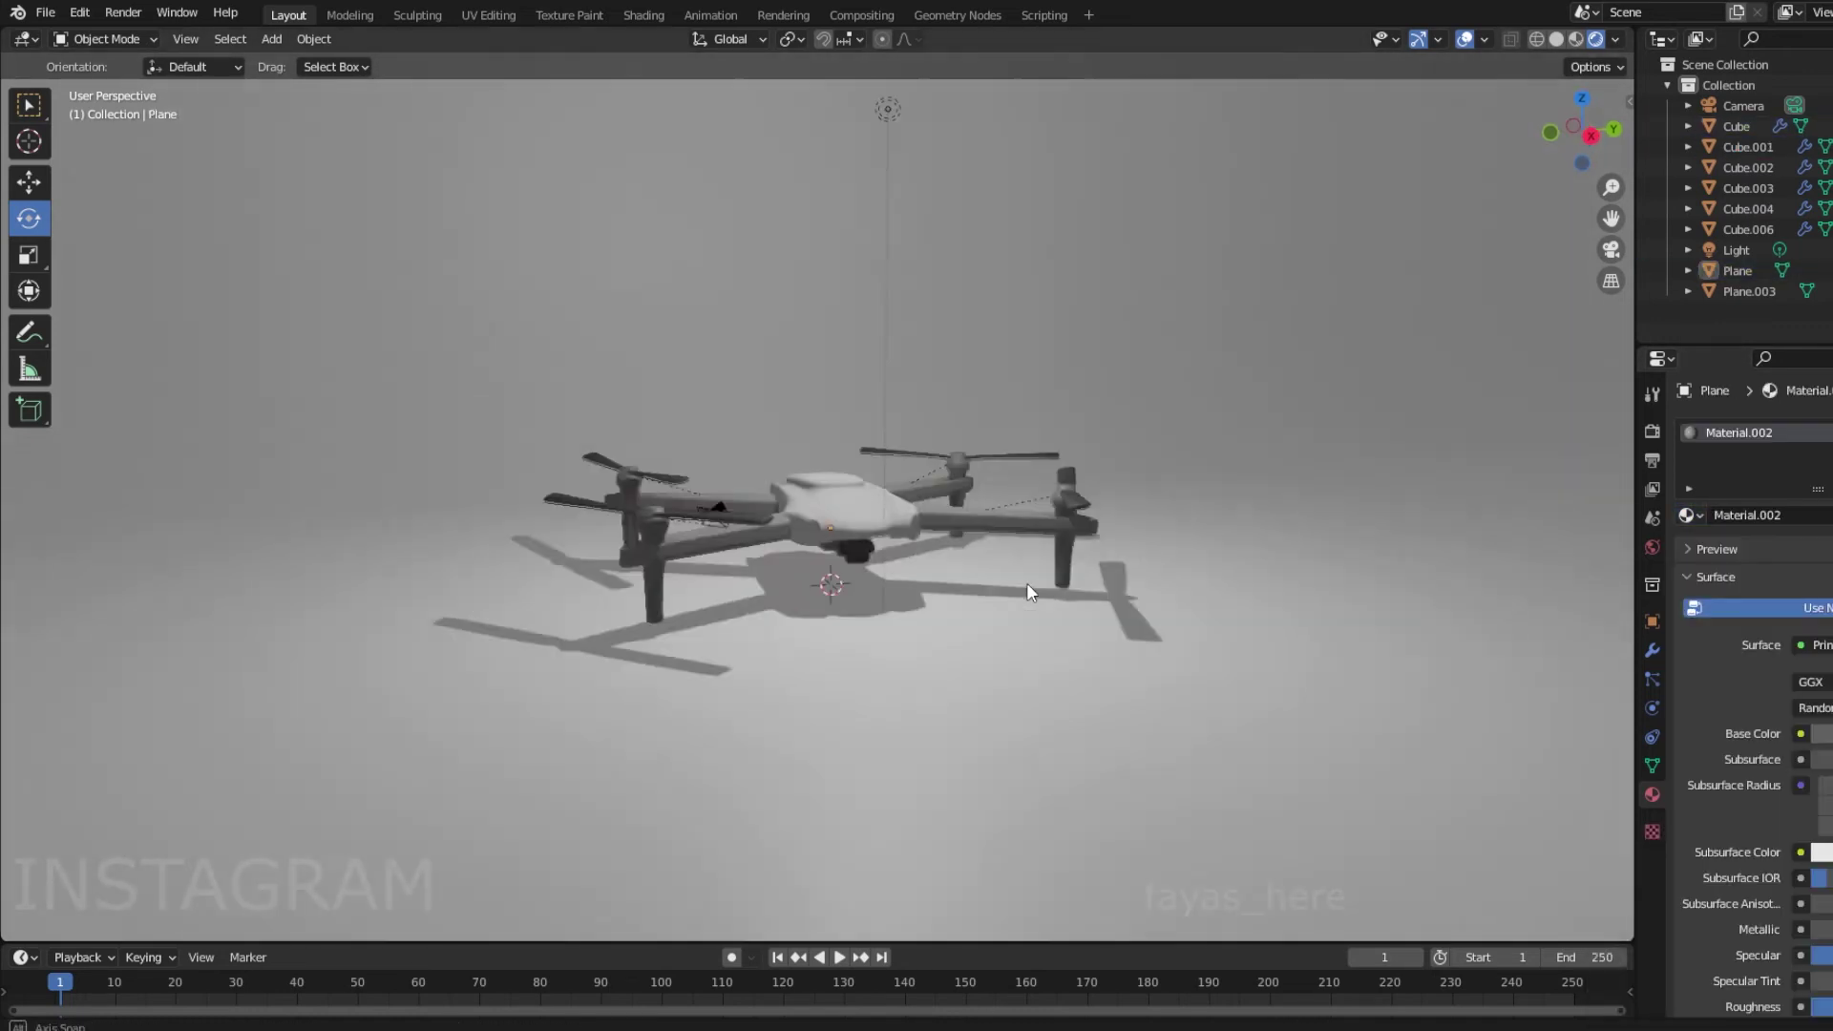
# Parent all parts to the drone body, tint the backdrop pale teal, and duplicate a light.
pyautogui.hotkey('ctrl', 'p')
pyautogui.click(831, 461)
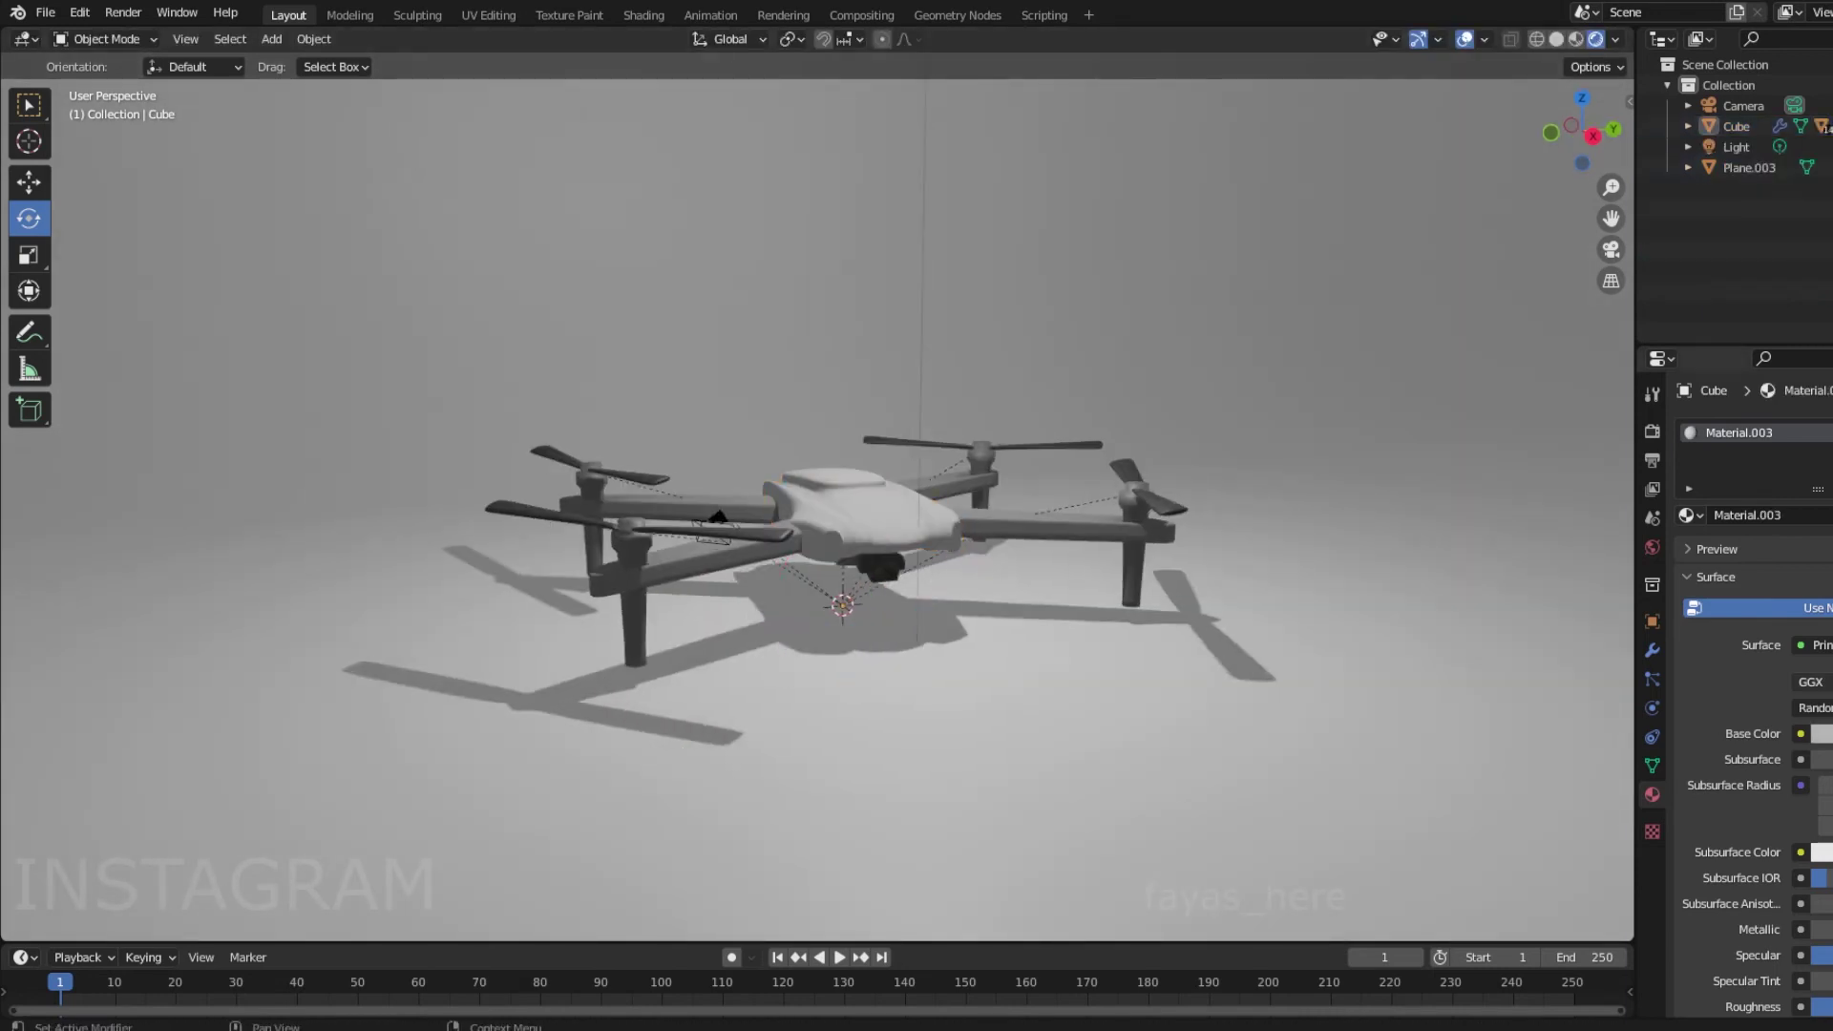
pyautogui.click(1821, 515)
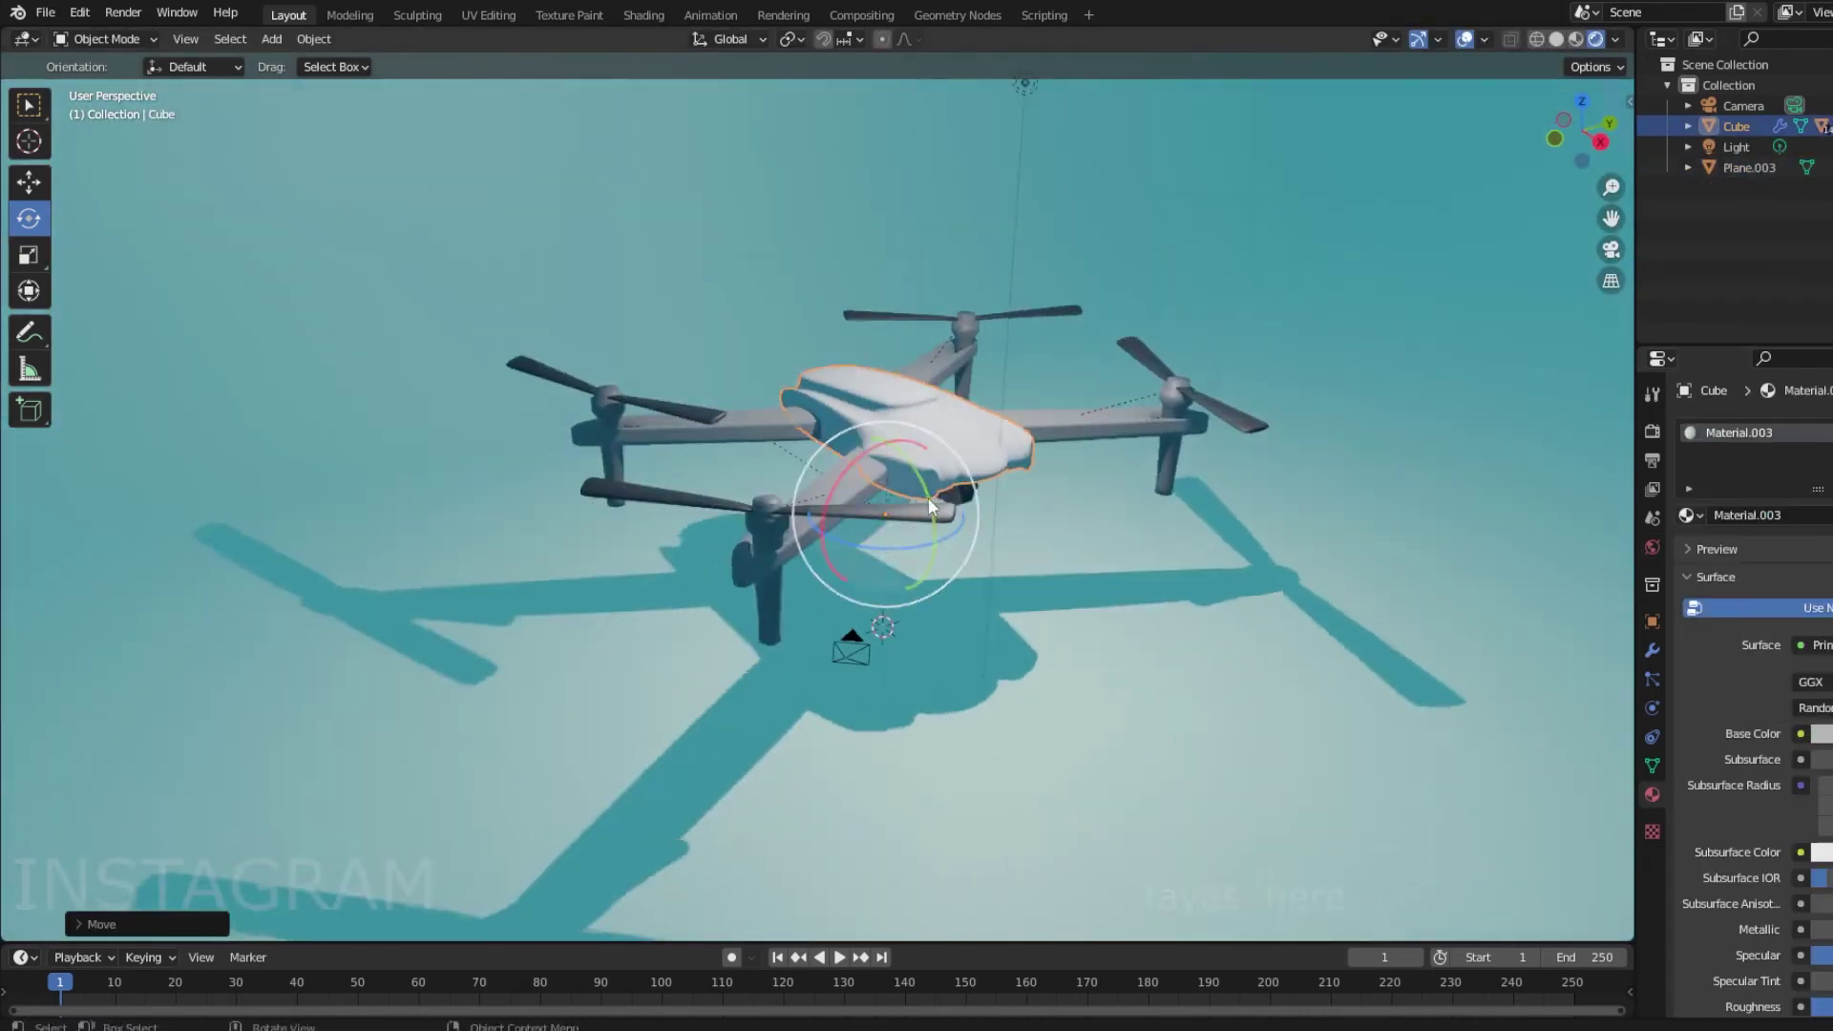
pyautogui.press('g')
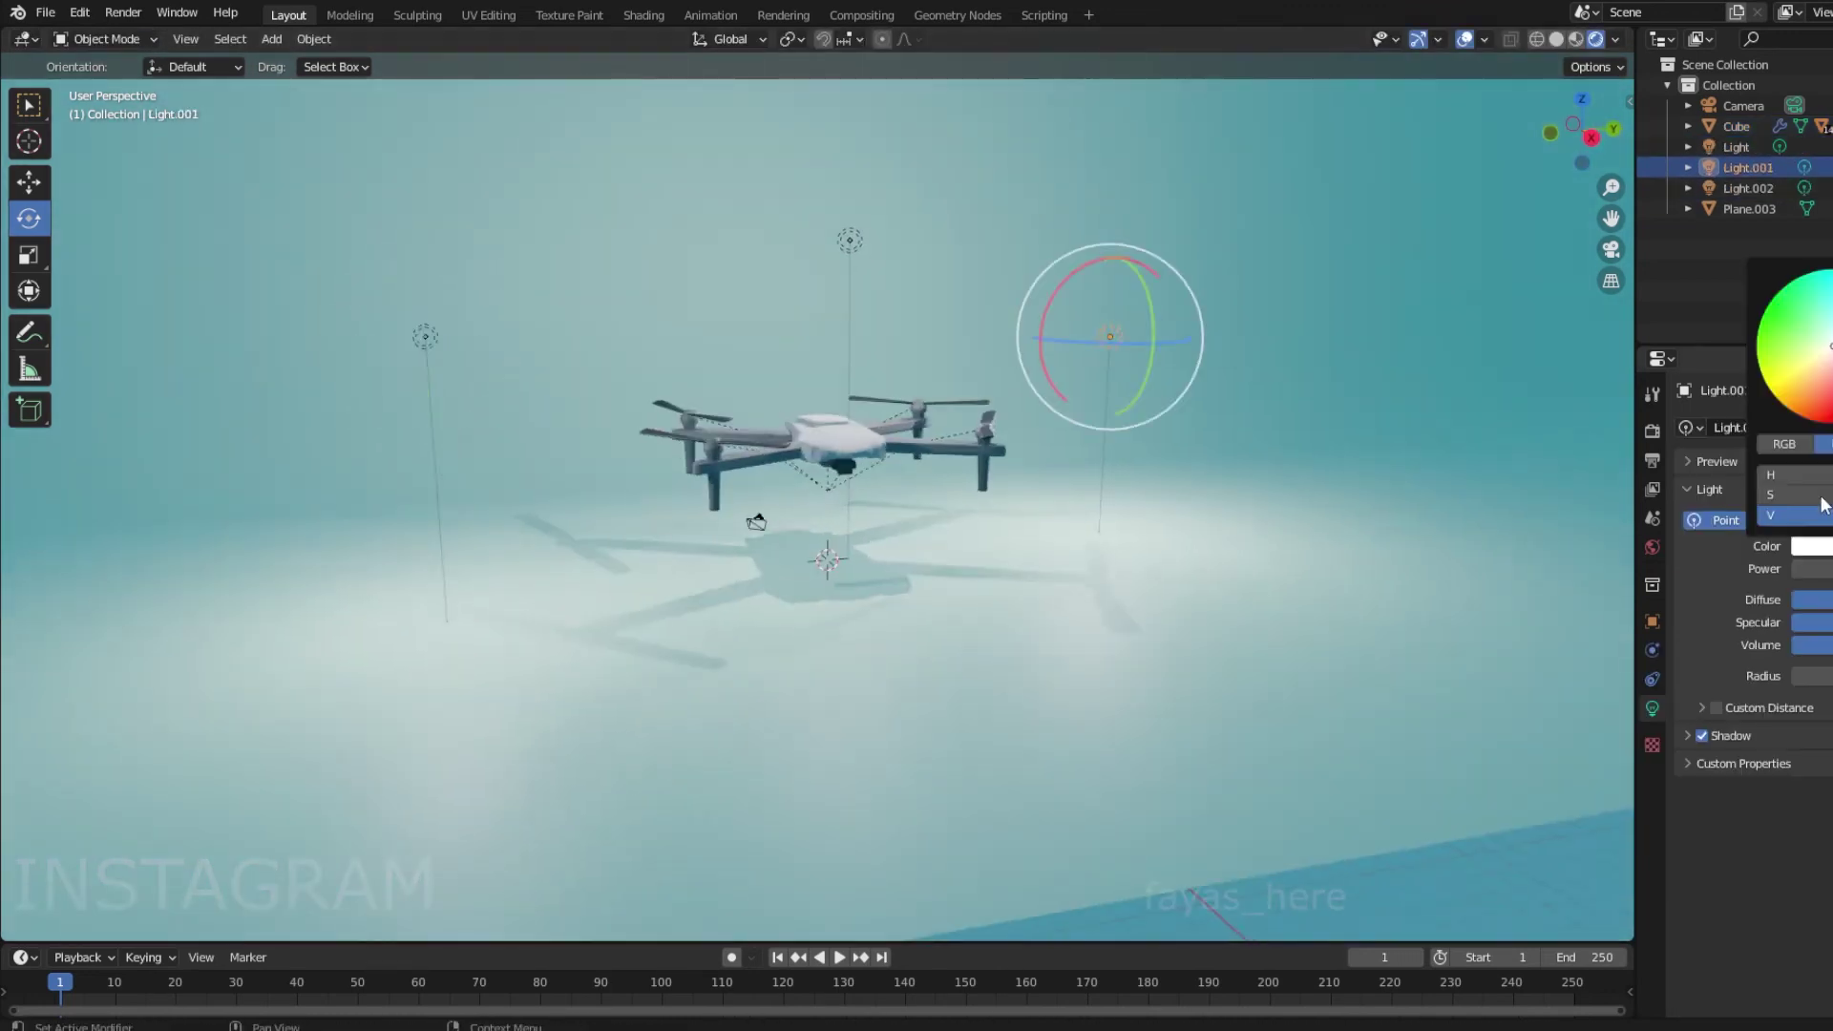